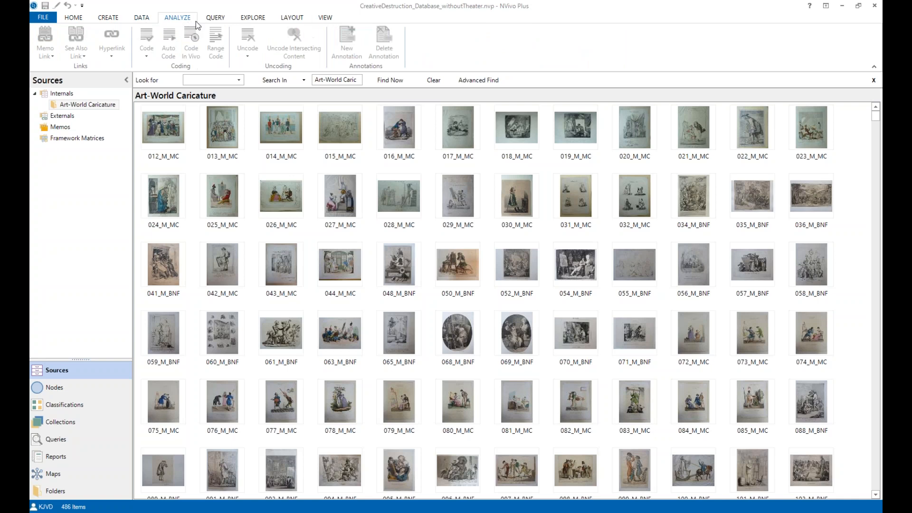
{"action": "left_click", "coordinate": [216, 19]}
{"action": "left_click", "coordinate": [254, 19]}
{"action": "left_click", "coordinate": [287, 20]}
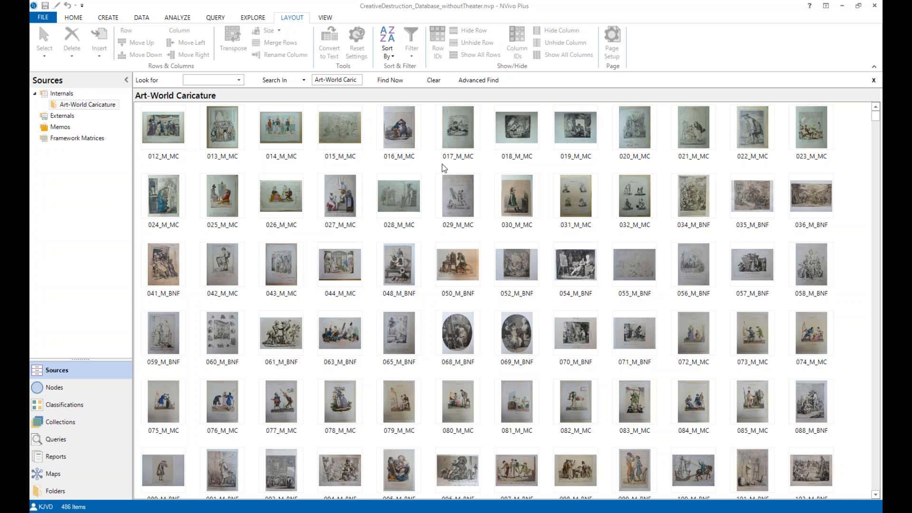
Browse the Art-World Caricature picture thumbnails and open the picture 012_M_MC.
{"action": "left_click", "coordinate": [431, 170]}
{"action": "scroll", "coordinate": [432, 181], "scroll_direction": "down", "scroll_amount": 4}
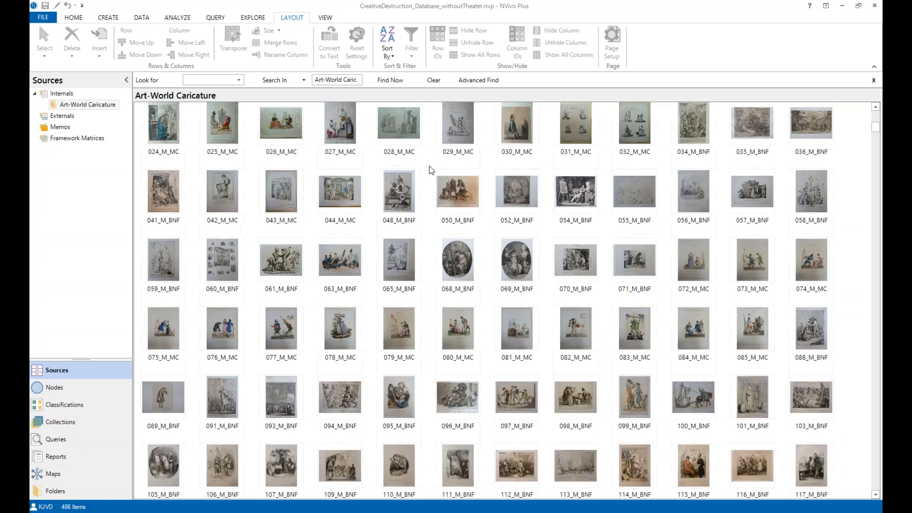
{"action": "scroll", "coordinate": [432, 192], "scroll_direction": "down", "scroll_amount": 6}
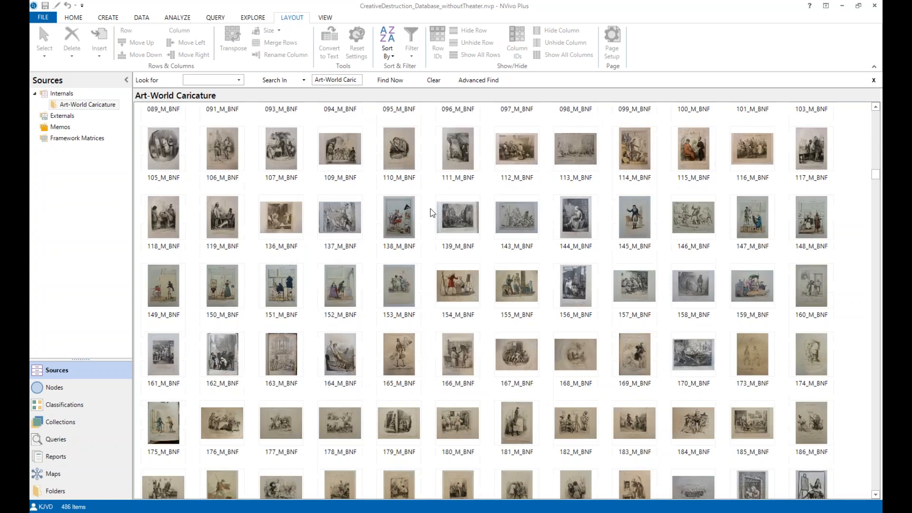
{"action": "scroll", "coordinate": [429, 324], "scroll_direction": "up", "scroll_amount": 1}
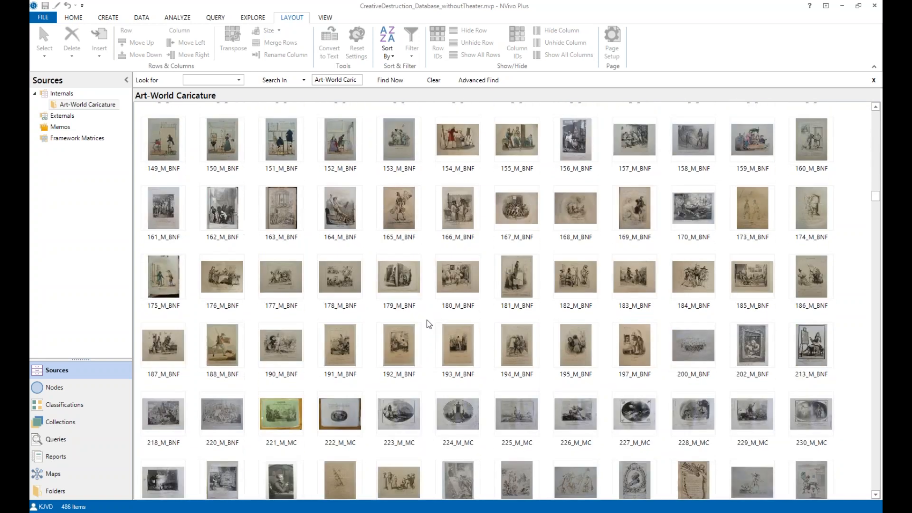
{"action": "scroll", "coordinate": [429, 323], "scroll_direction": "up", "scroll_amount": 8}
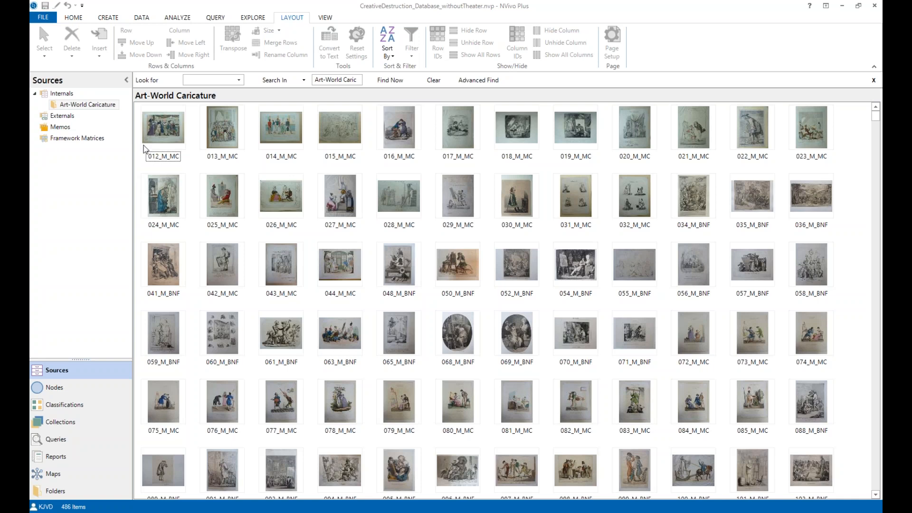
{"action": "left_click", "coordinate": [155, 133]}
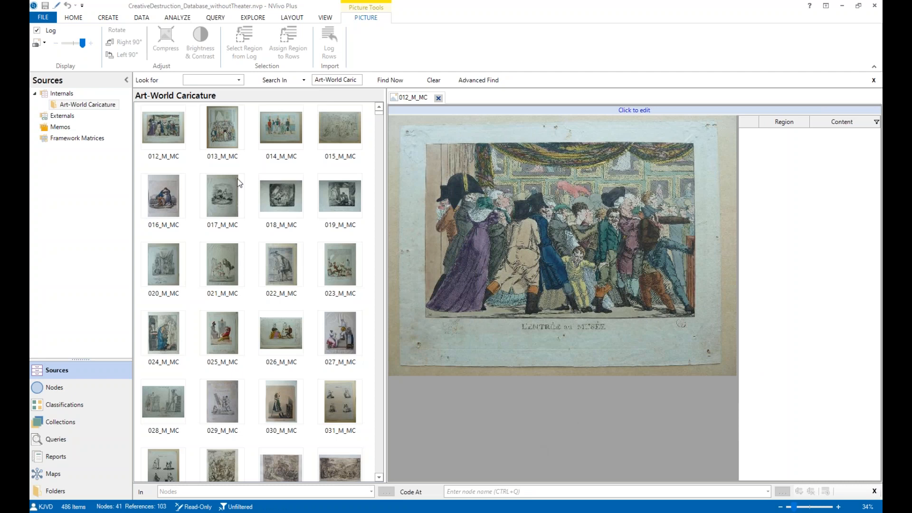
{"action": "left_click", "coordinate": [91, 215]}
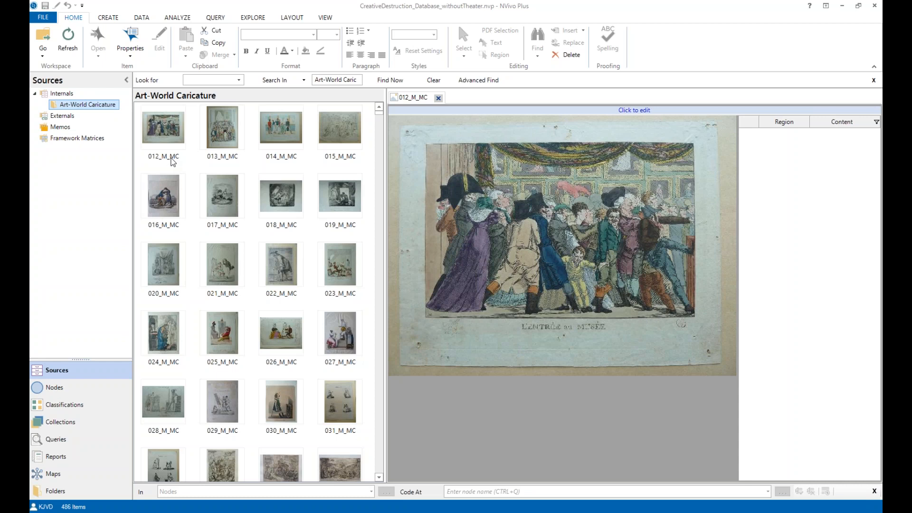
{"action": "left_click", "coordinate": [369, 426]}
{"action": "scroll", "coordinate": [369, 426], "scroll_direction": "down", "scroll_amount": 3}
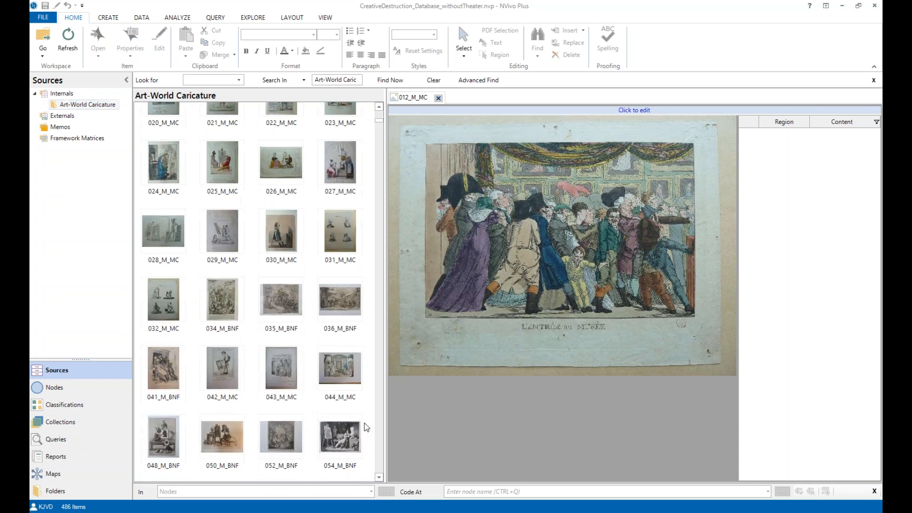
{"action": "scroll", "coordinate": [366, 427], "scroll_direction": "up", "scroll_amount": 3}
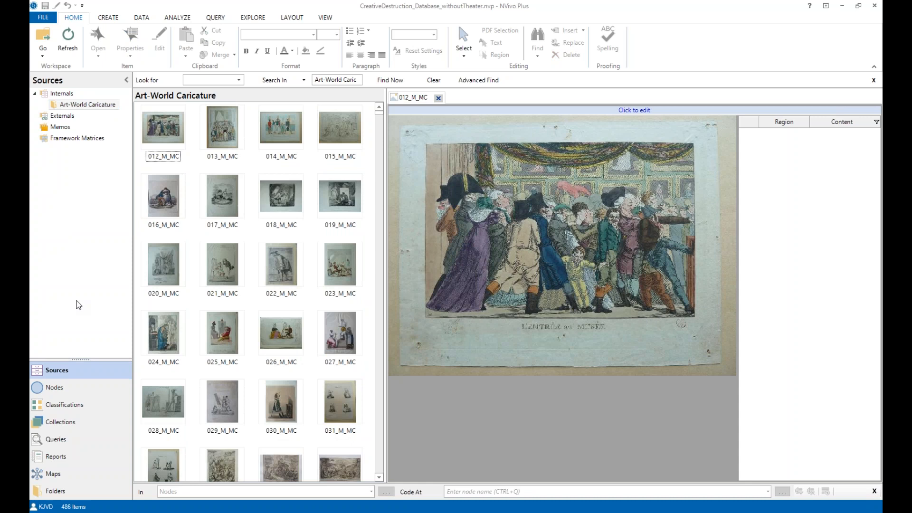
{"action": "left_click", "coordinate": [88, 222]}
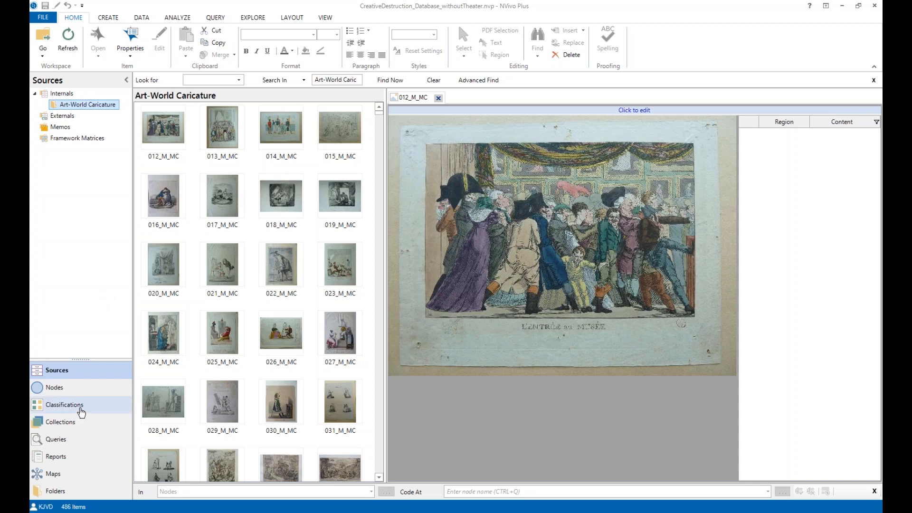
Open the classification sheet of the Object Name source classification.
{"action": "left_click", "coordinate": [81, 412]}
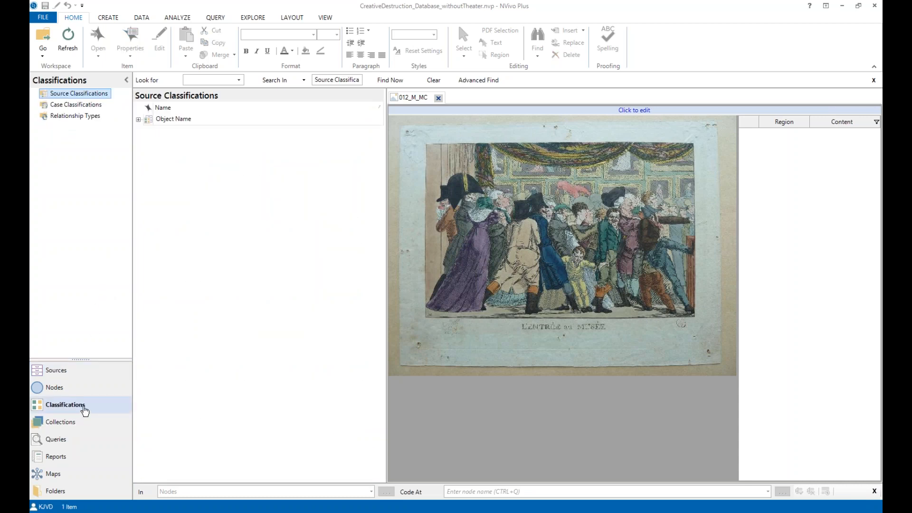
{"action": "left_click", "coordinate": [175, 121]}
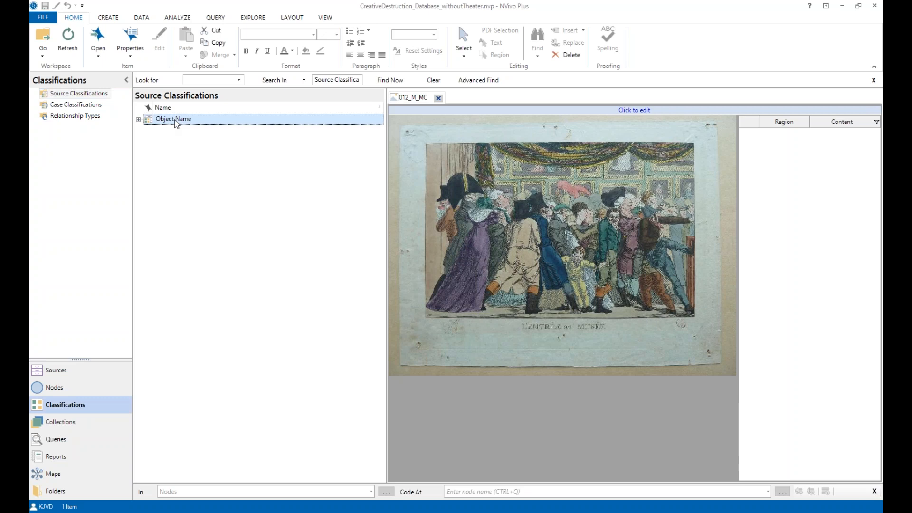
{"action": "double_click", "coordinate": [176, 121]}
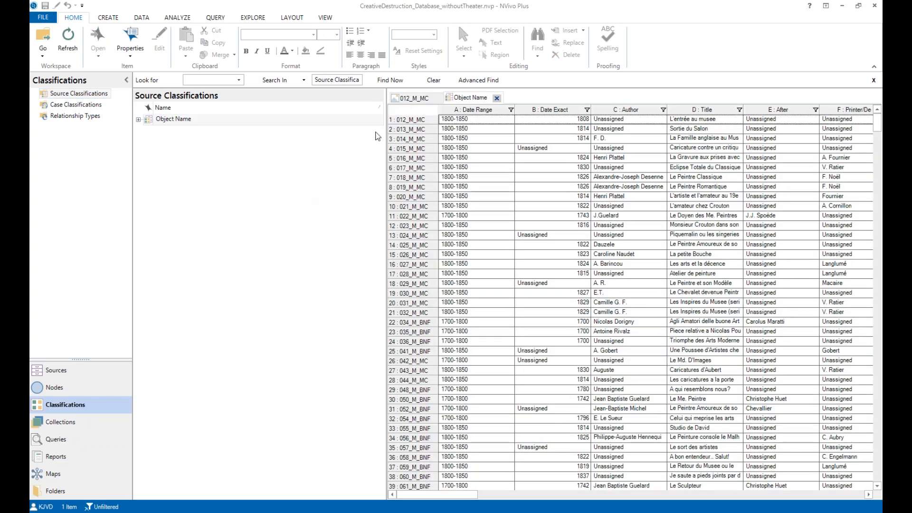
Examine the attribute rows of the pictures 012_M_MC through 018_M_MC in the Object Name sheet.
{"action": "left_click", "coordinate": [404, 119]}
{"action": "left_click", "coordinate": [405, 130]}
{"action": "left_click", "coordinate": [405, 140]}
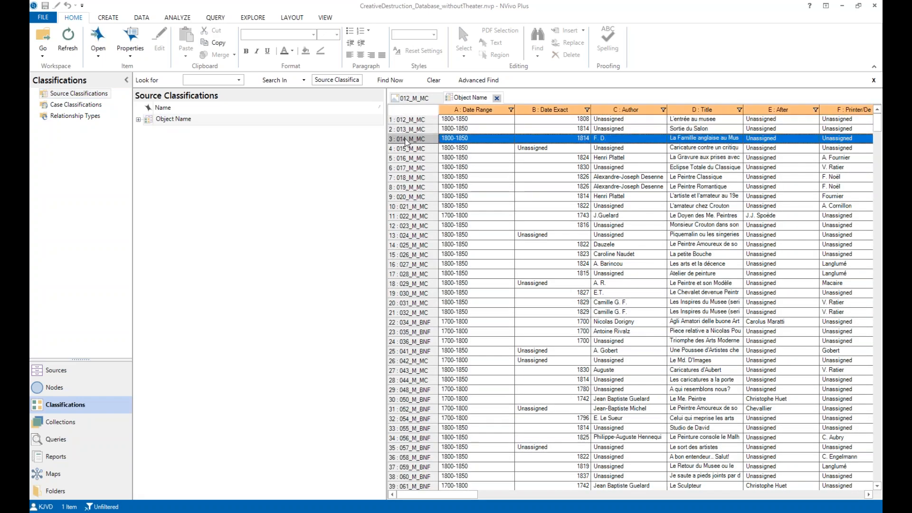
{"action": "left_click", "coordinate": [406, 149]}
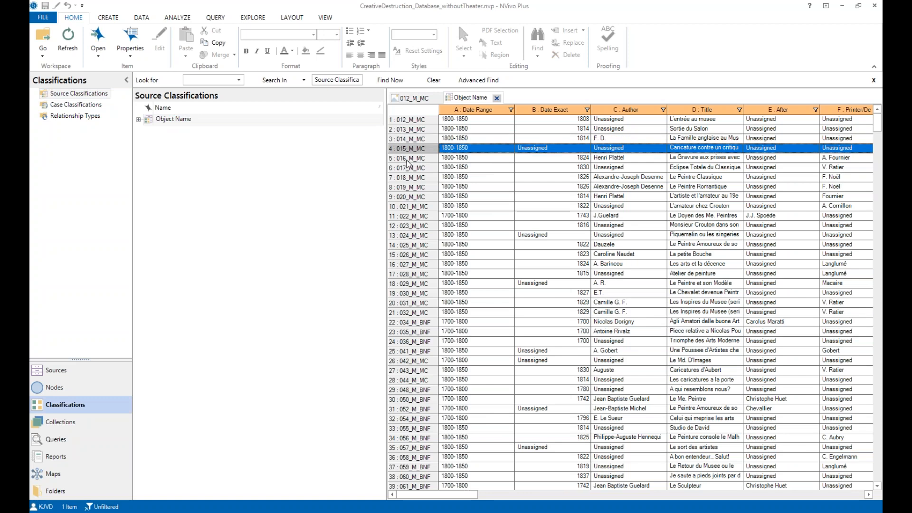
{"action": "left_click", "coordinate": [407, 158]}
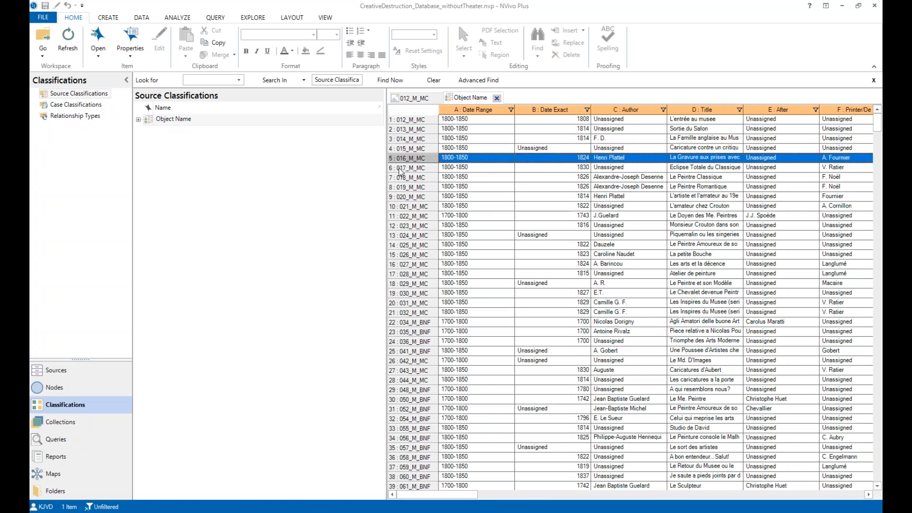
{"action": "left_click", "coordinate": [400, 168]}
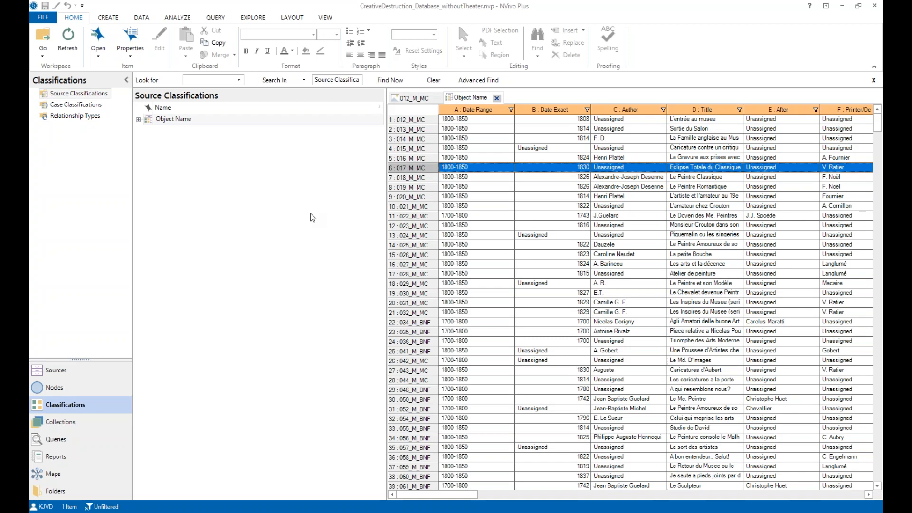
{"action": "left_click", "coordinate": [408, 178]}
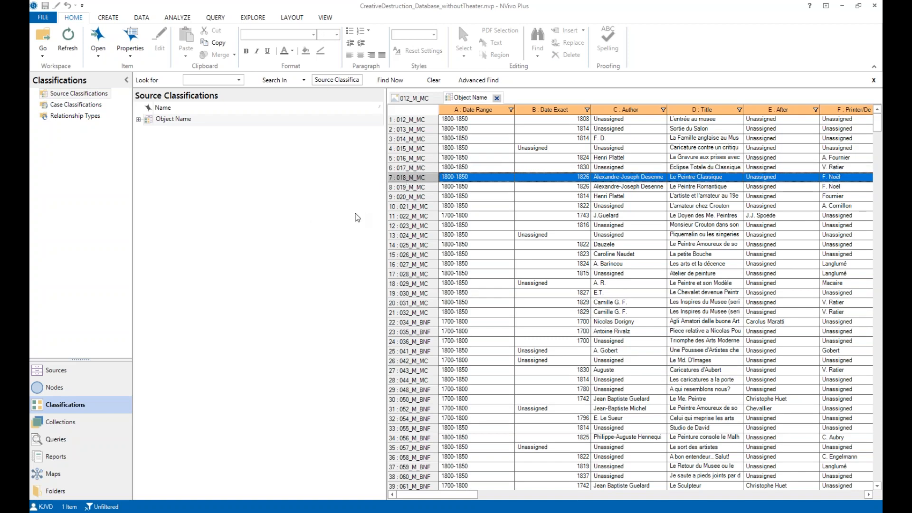
{"action": "left_click", "coordinate": [413, 169]}
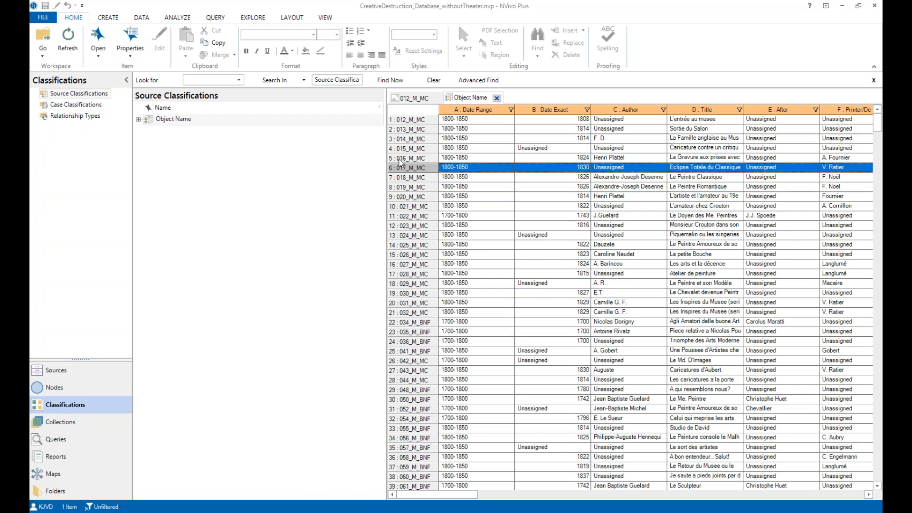
Widen the area of the Object Name classification sheet and look across its attribute columns.
{"action": "left_click_drag", "start_coordinate": [387, 161], "coordinate": [311, 159]}
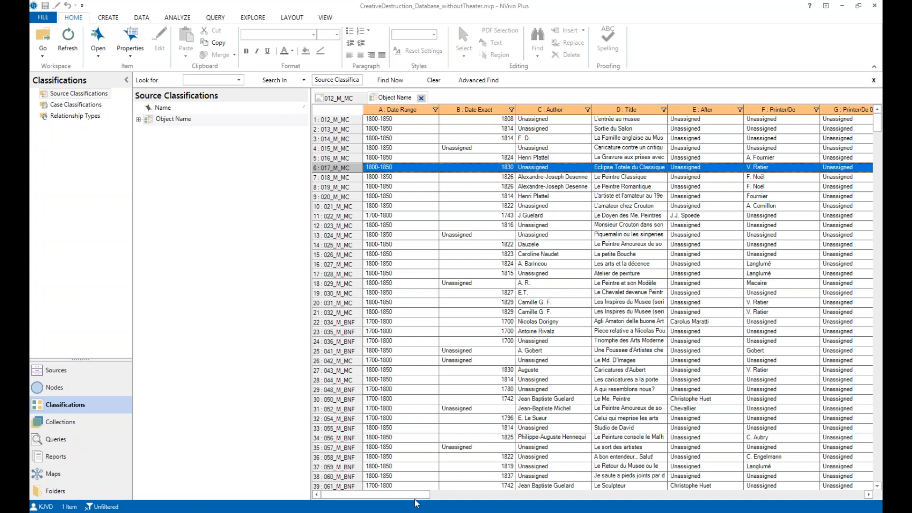
{"action": "mouse_move", "coordinate": [414, 497]}
{"action": "left_mouse_down"}
{"action": "mouse_move", "coordinate": [754, 512]}
{"action": "mouse_move", "coordinate": [404, 503]}
{"action": "left_mouse_up"}
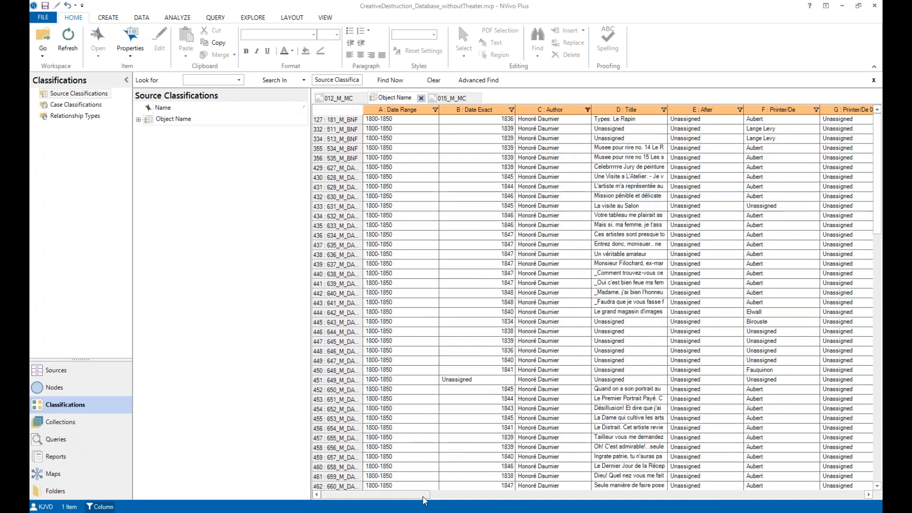
{"action": "left_click_drag", "start_coordinate": [424, 496], "coordinate": [528, 509]}
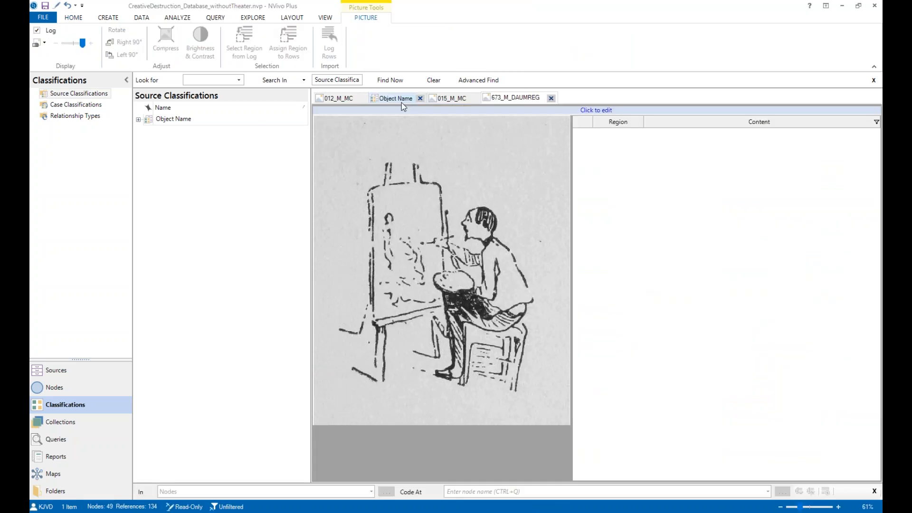
{"action": "left_click", "coordinate": [401, 102]}
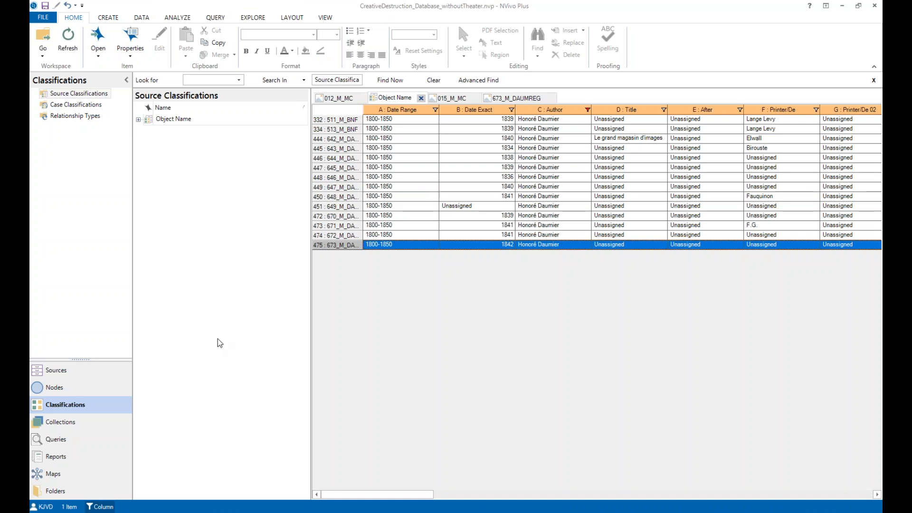
Show the project's nodes and close the open classification sheet and all open pictures.
{"action": "left_click", "coordinate": [56, 392]}
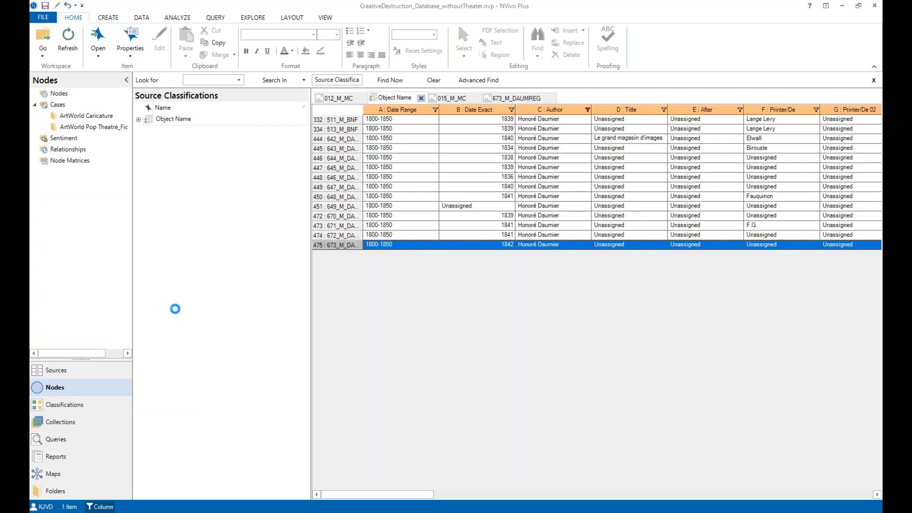
{"action": "left_click", "coordinate": [420, 99]}
{"action": "left_click", "coordinate": [417, 99]}
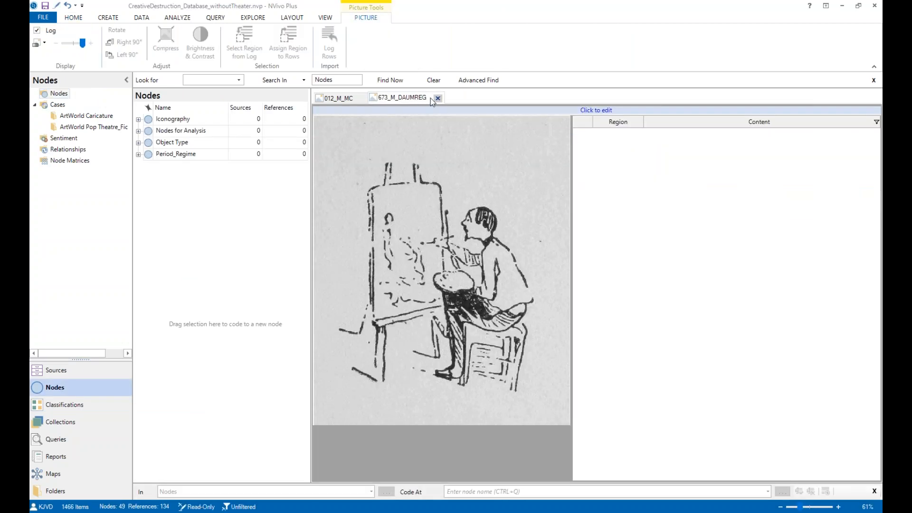
{"action": "left_click", "coordinate": [436, 98]}
{"action": "left_click", "coordinate": [363, 98]}
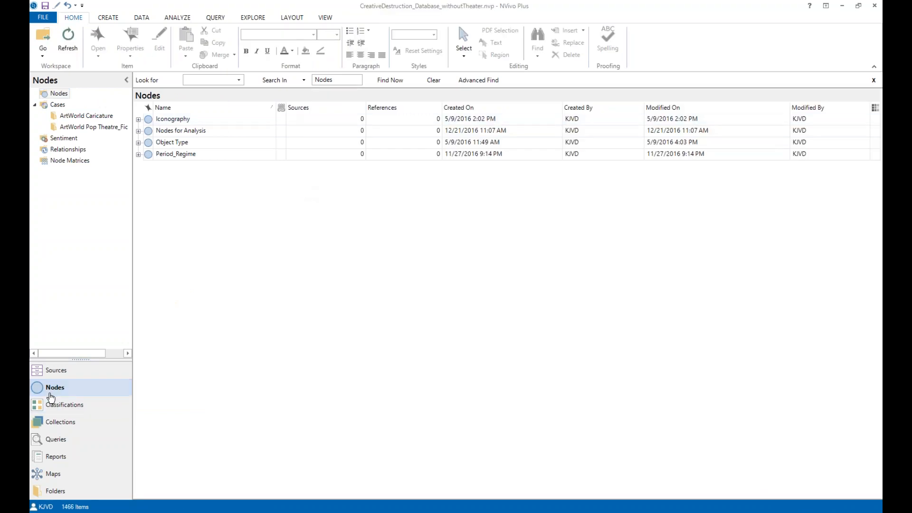
Expand the Iconography node with its Activities and Human Figures branches, including Types, to view the child nodes.
{"action": "left_click", "coordinate": [138, 120]}
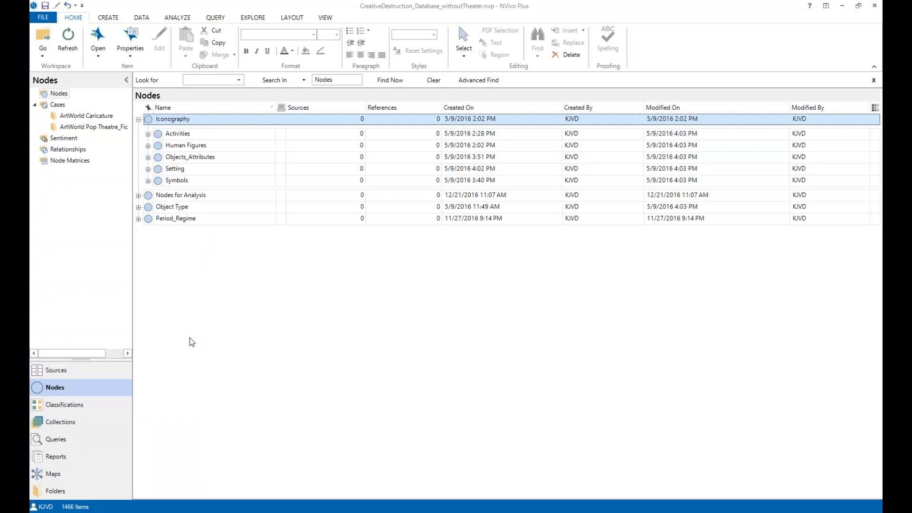
{"action": "left_click", "coordinate": [148, 134]}
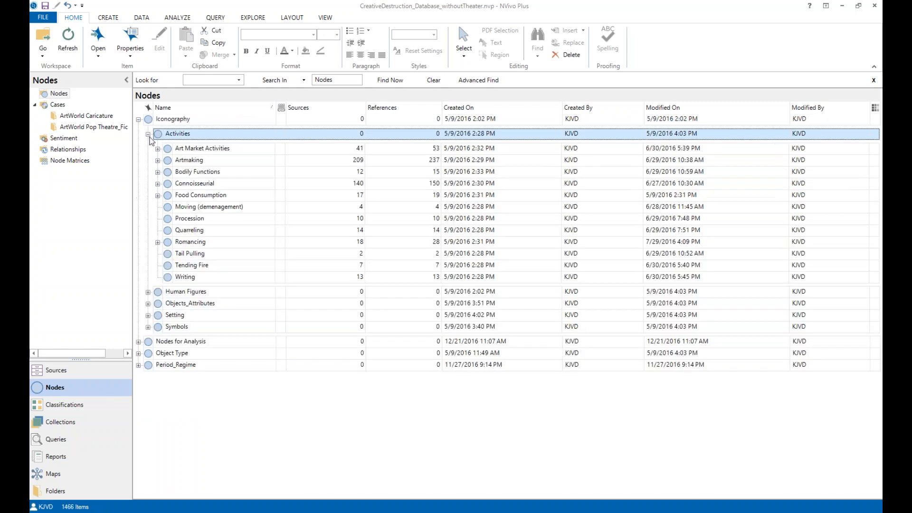
{"action": "left_click", "coordinate": [148, 293]}
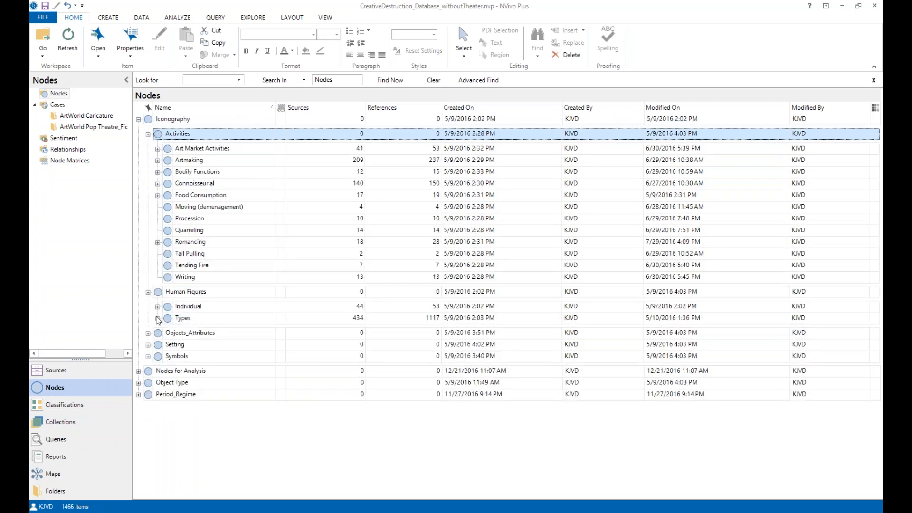
{"action": "left_click", "coordinate": [157, 319]}
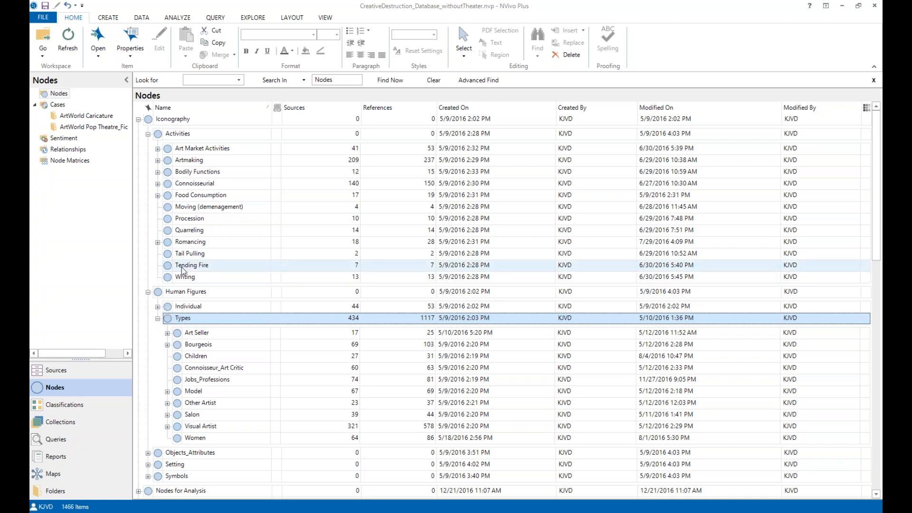
{"action": "left_click", "coordinate": [186, 255]}
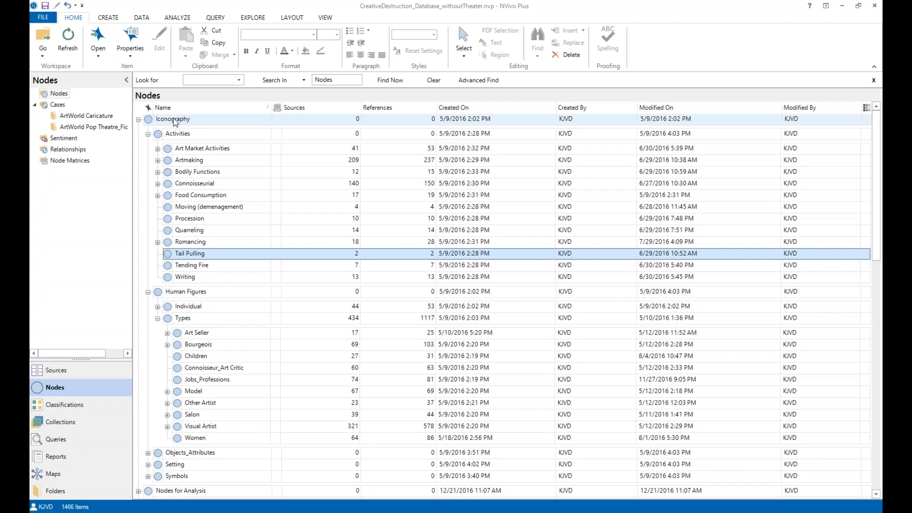
{"action": "right_click", "coordinate": [145, 151]}
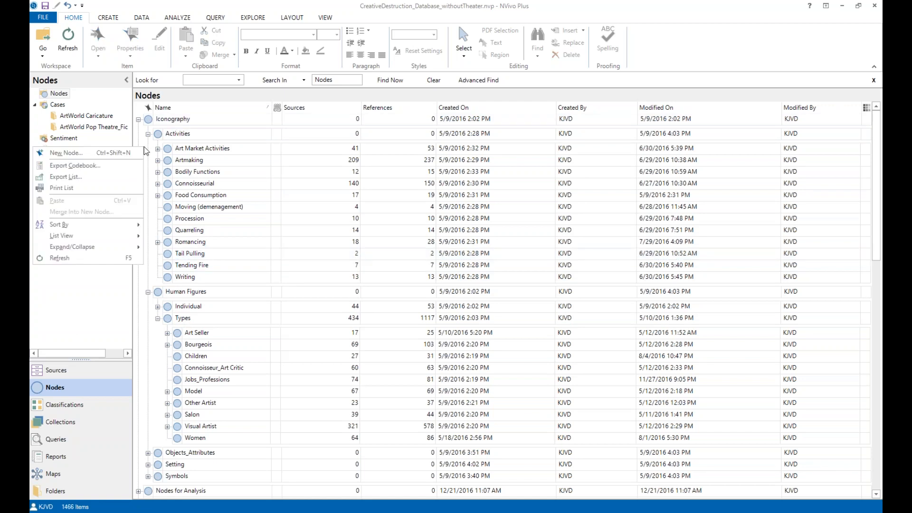
{"action": "left_click", "coordinate": [94, 298]}
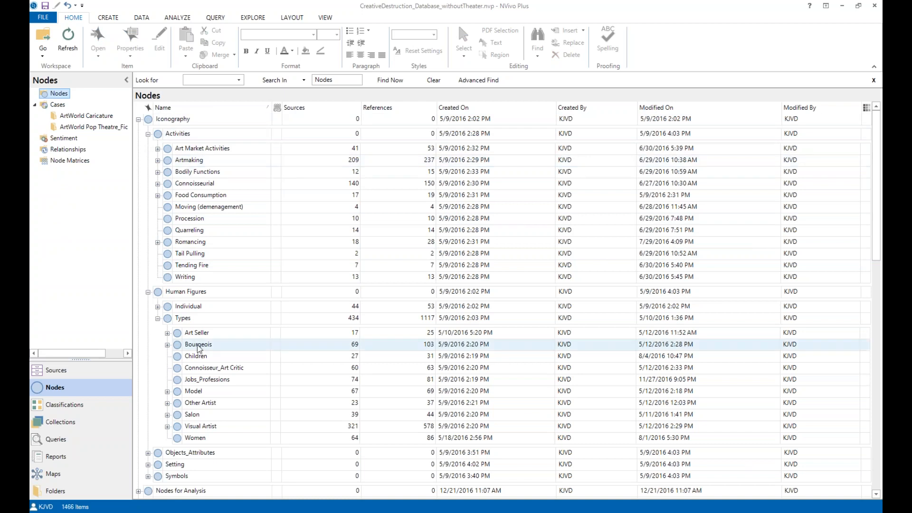
Collapse the Activities and Human Figures branches under Iconography, and reopen Human Figures to view its types.
{"action": "left_click", "coordinate": [149, 292]}
{"action": "left_click", "coordinate": [148, 134]}
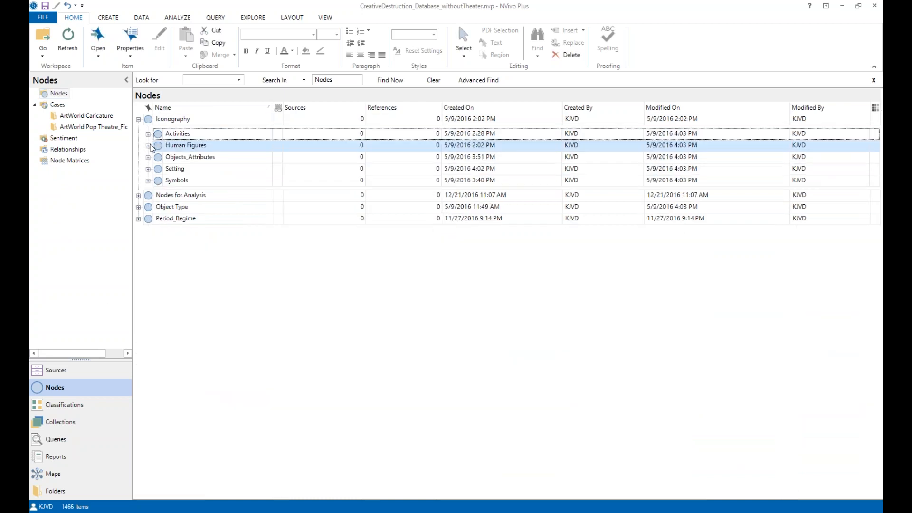
{"action": "left_click", "coordinate": [148, 146]}
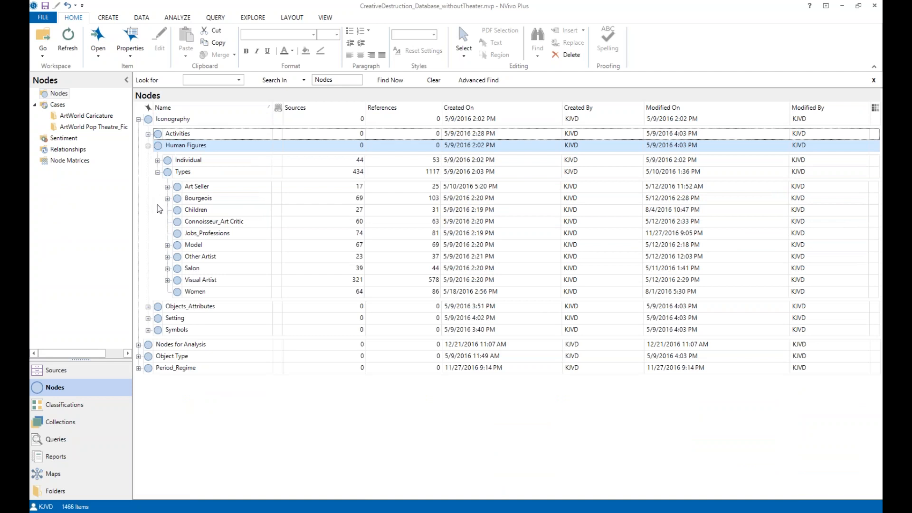
Expand the Visual Artist node and its Painter branch, and look through the painter types.
{"action": "left_click", "coordinate": [167, 281]}
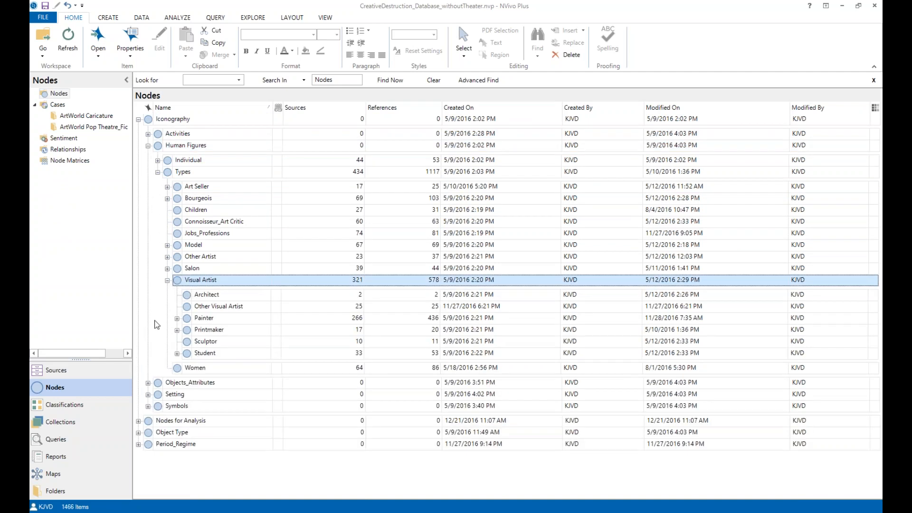
{"action": "left_click", "coordinate": [177, 318]}
{"action": "scroll", "coordinate": [176, 297], "scroll_direction": "down", "scroll_amount": 1}
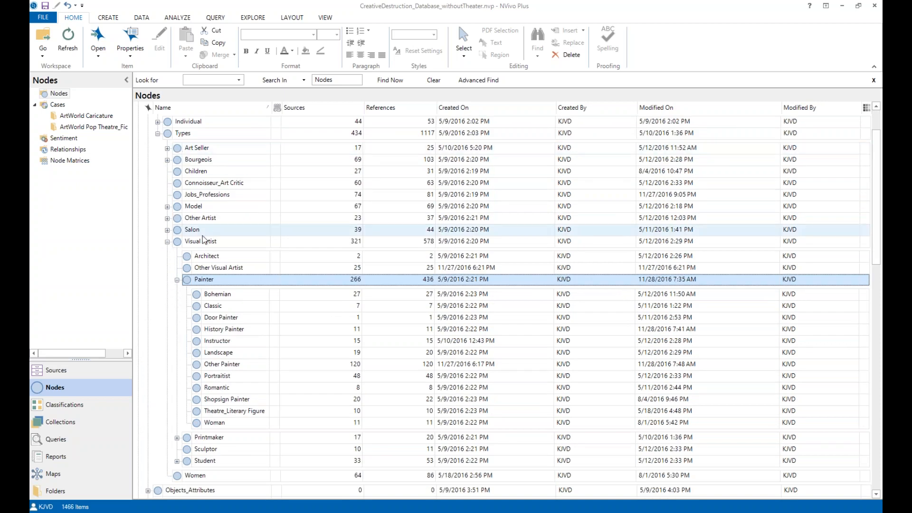
{"action": "left_click", "coordinate": [210, 292]}
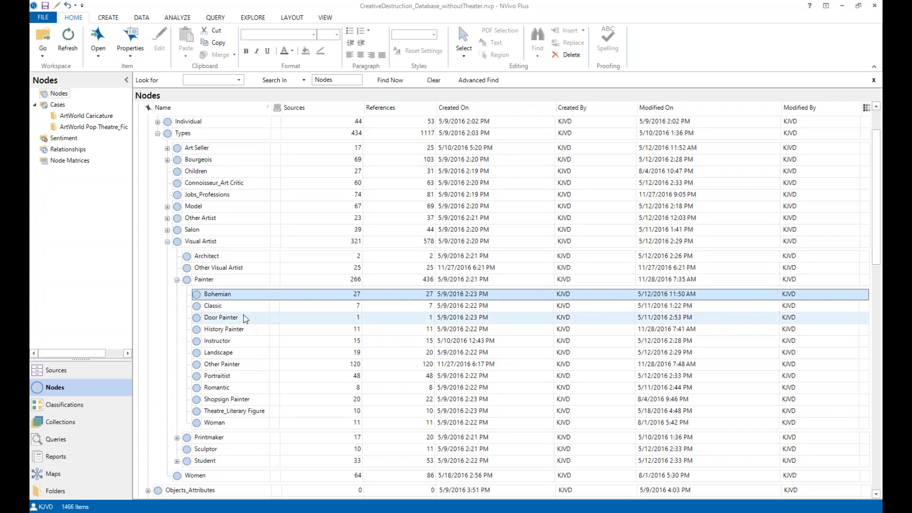
{"action": "left_click", "coordinate": [212, 280]}
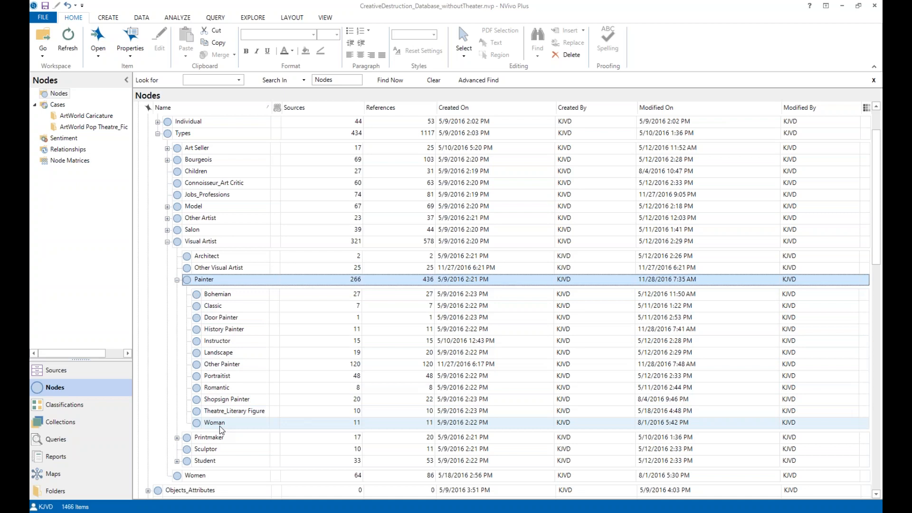
{"action": "right_click", "coordinate": [155, 287]}
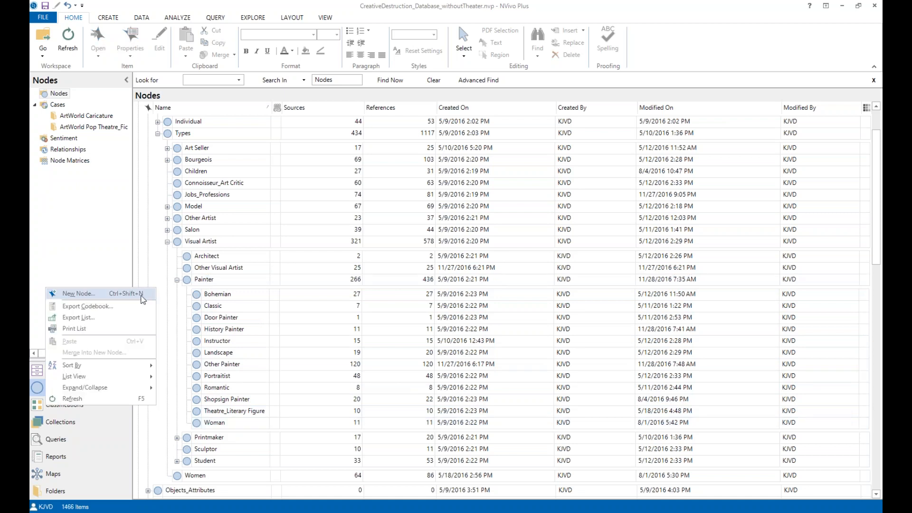
{"action": "left_click", "coordinate": [142, 295]}
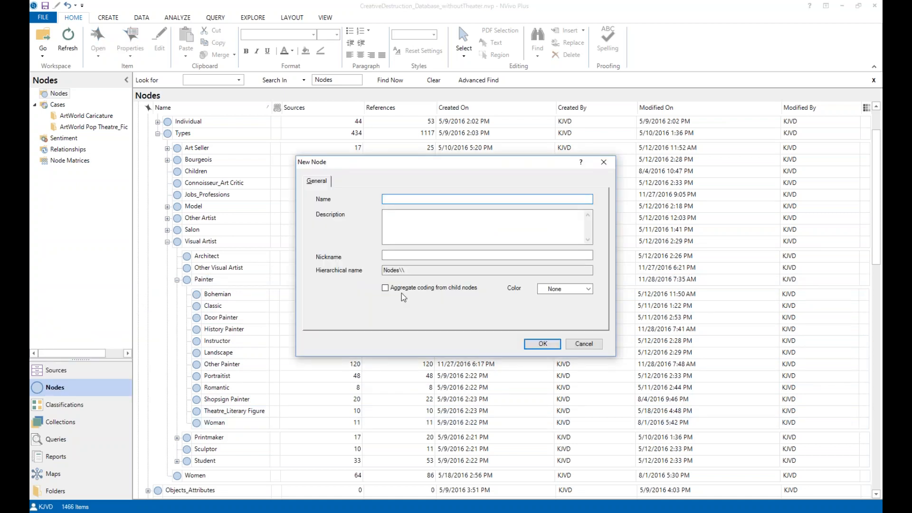
{"action": "left_click", "coordinate": [414, 270]}
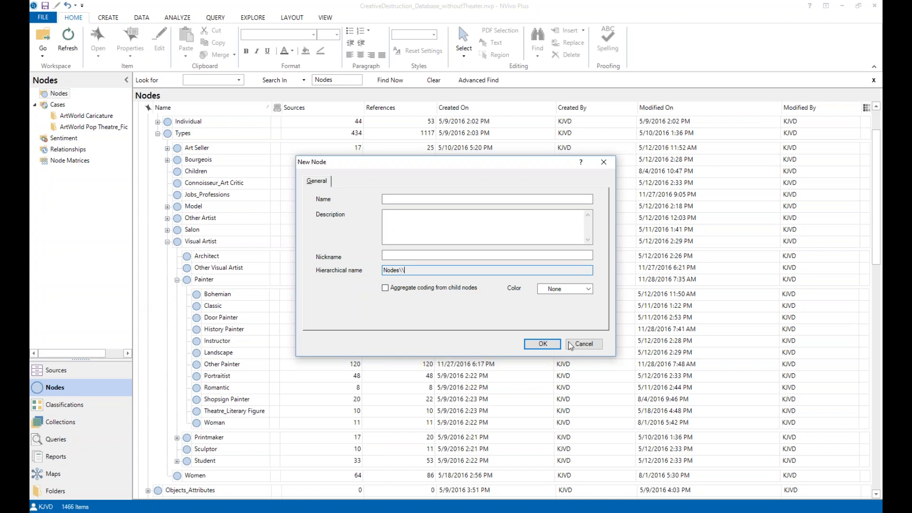
{"action": "left_click", "coordinate": [591, 346]}
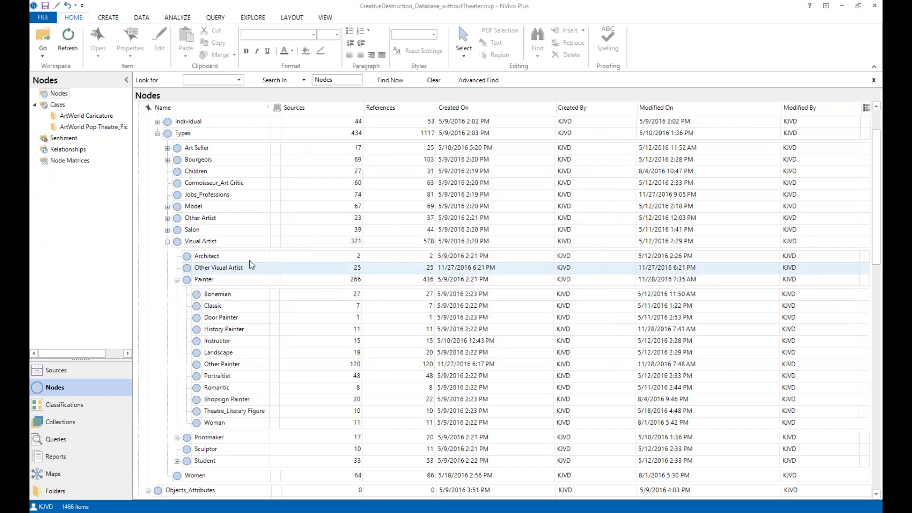
Check the commands available for the Human Figures node, and collapse the Painter branch under Visual Artist.
{"action": "left_click", "coordinate": [226, 243]}
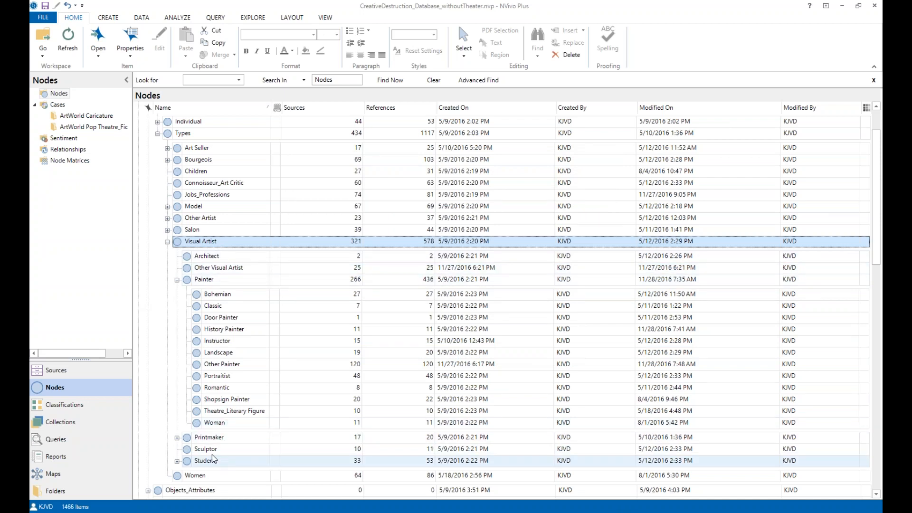
{"action": "scroll", "coordinate": [242, 244], "scroll_direction": "up", "scroll_amount": 1}
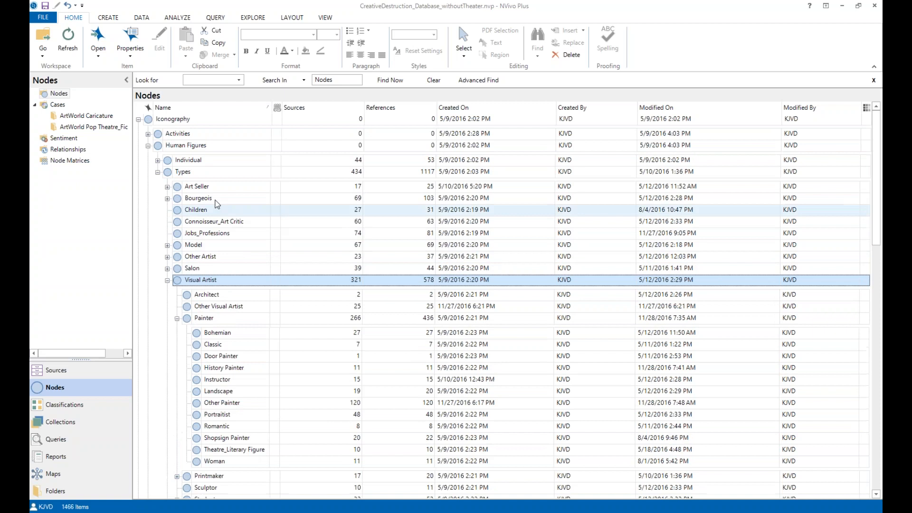
{"action": "left_click", "coordinate": [178, 147]}
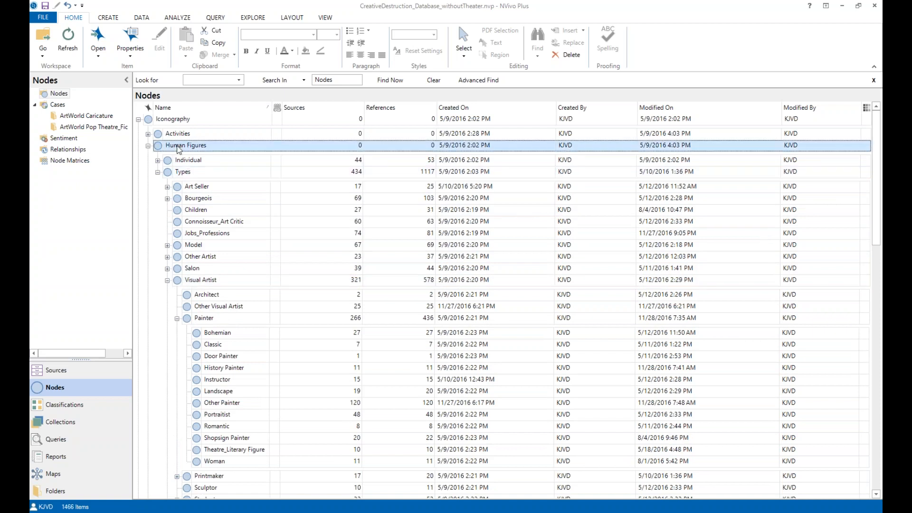
{"action": "right_click", "coordinate": [179, 148]}
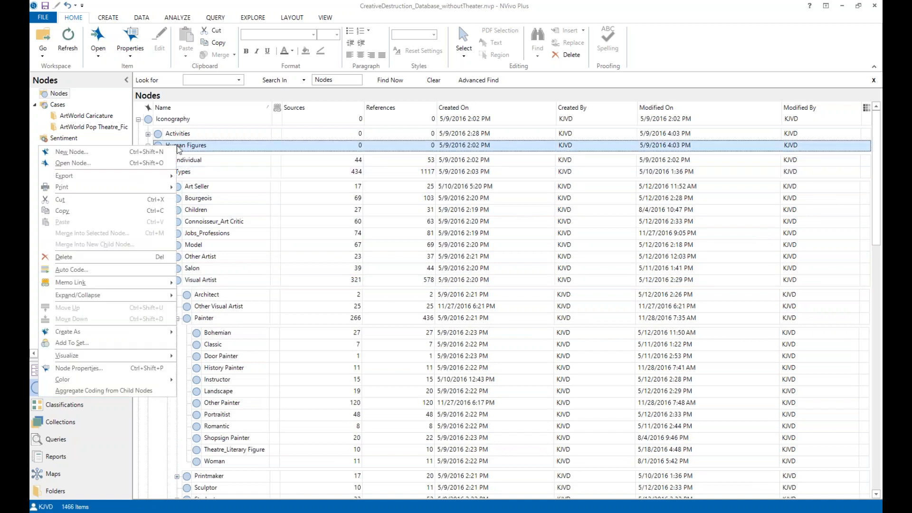
{"action": "left_click", "coordinate": [361, 147]}
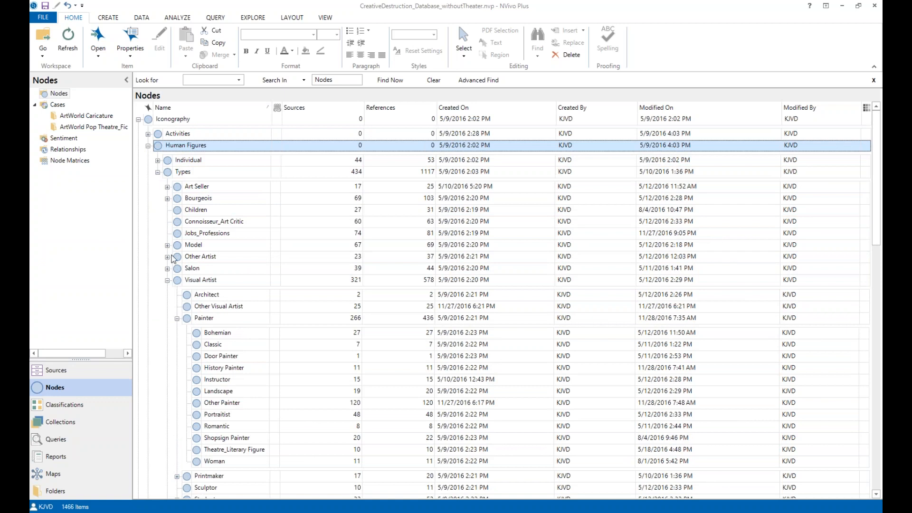
{"action": "scroll", "coordinate": [165, 278], "scroll_direction": "down", "scroll_amount": 3}
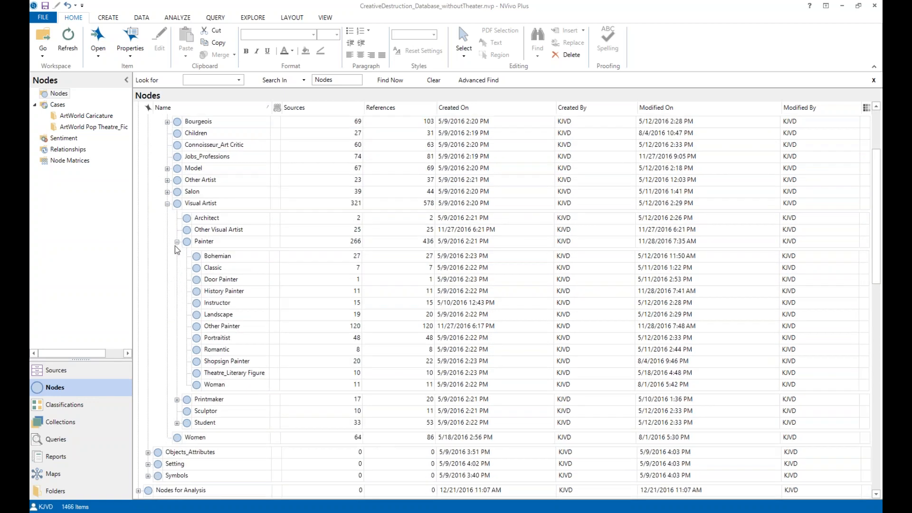
{"action": "left_click", "coordinate": [177, 241]}
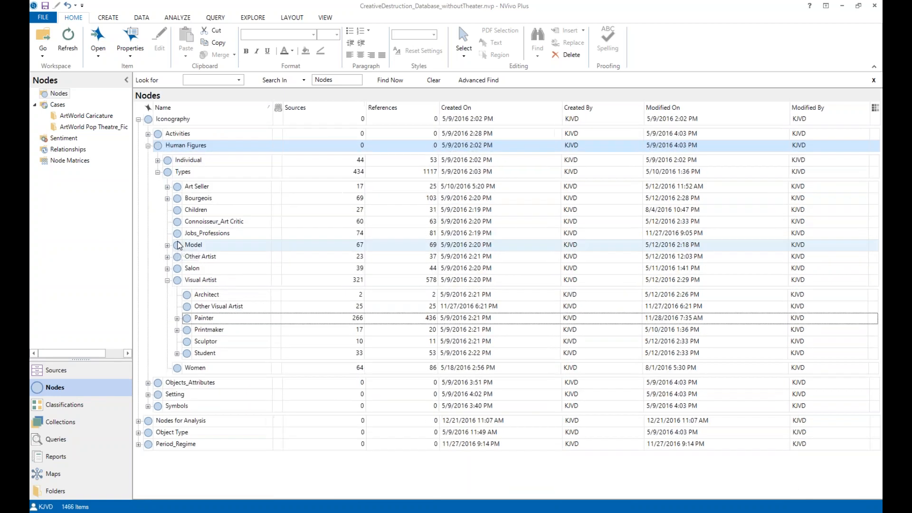
Open the Architect node and examine its coded references and the coded regions in pictures 268_M_BNF and 663_M_DAUMREG.
{"action": "left_click", "coordinate": [213, 297]}
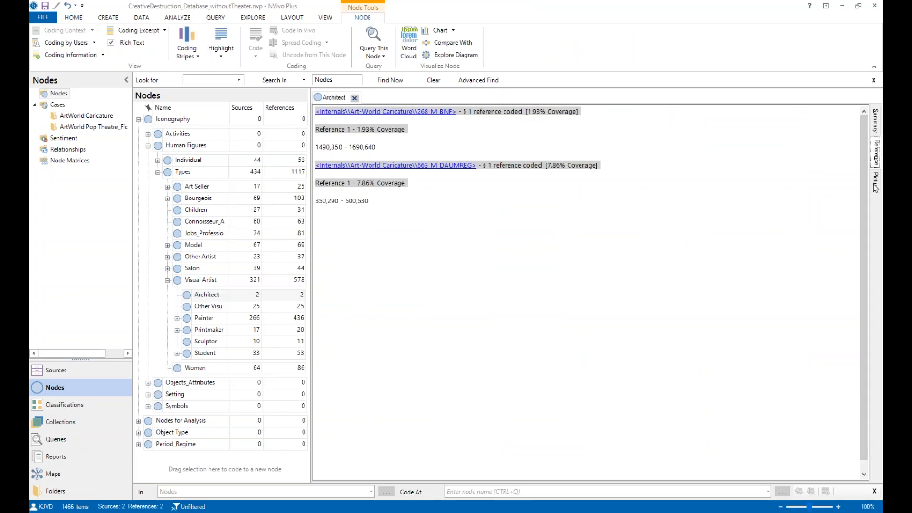
{"action": "left_click", "coordinate": [875, 183]}
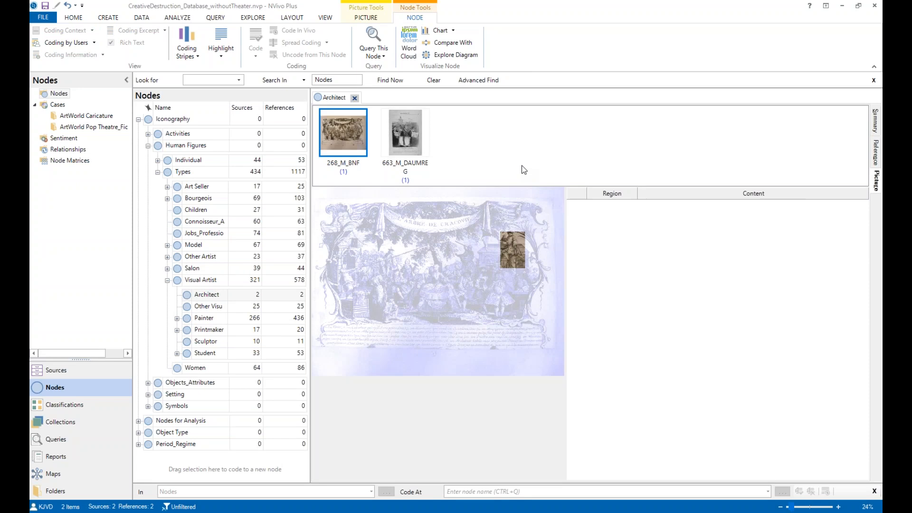
{"action": "left_click", "coordinate": [875, 152]}
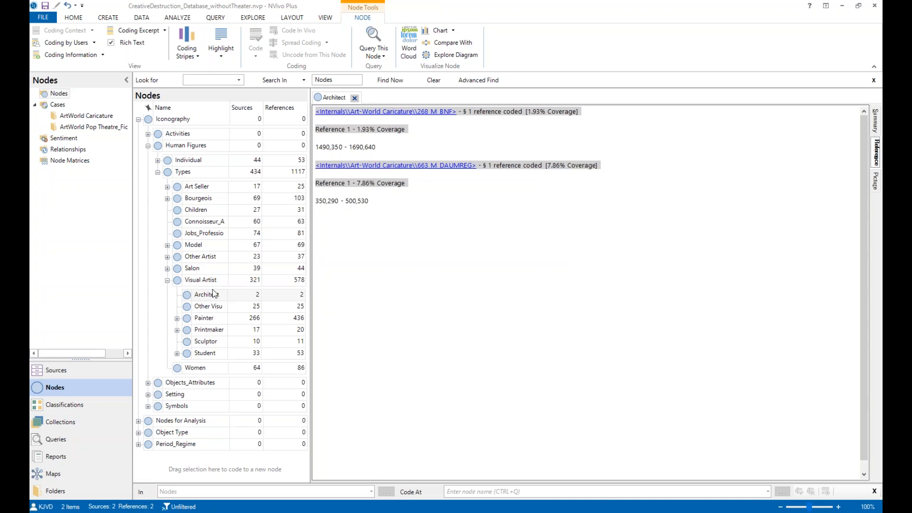
{"action": "left_click", "coordinate": [875, 183]}
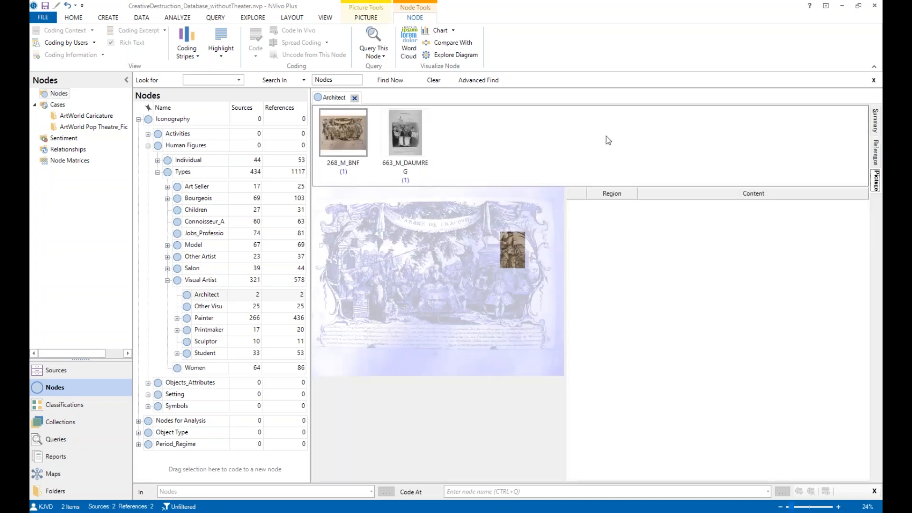
{"action": "left_click", "coordinate": [407, 143]}
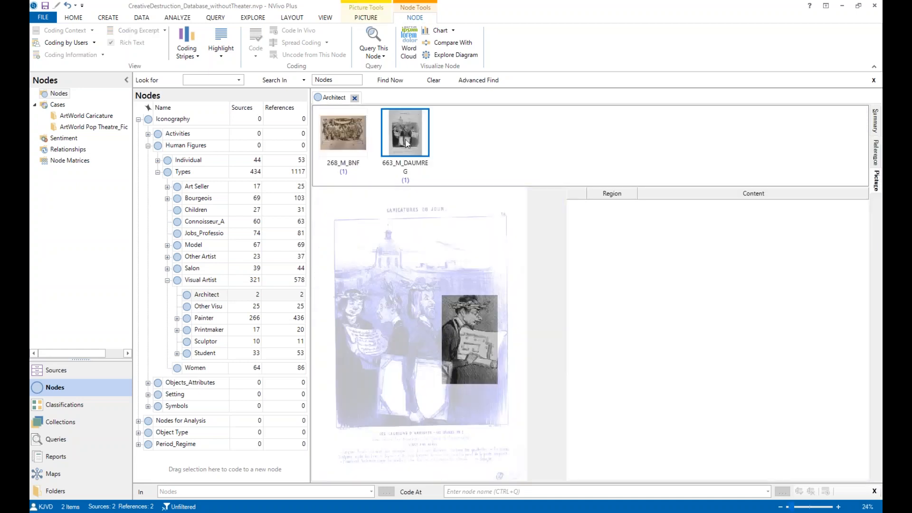
{"action": "left_click", "coordinate": [339, 141]}
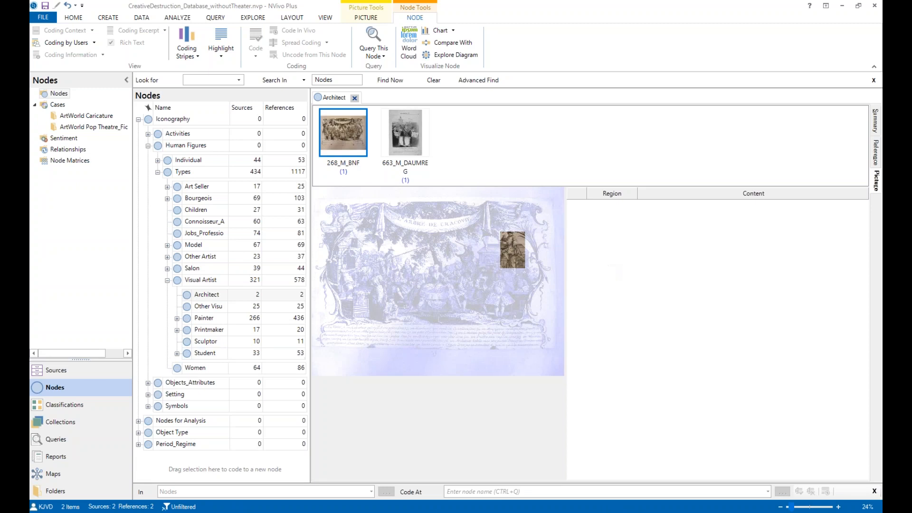
Open the picture source 012_M_MC from the Art-World Caricature folder and widen its image area.
{"action": "left_click", "coordinate": [89, 374]}
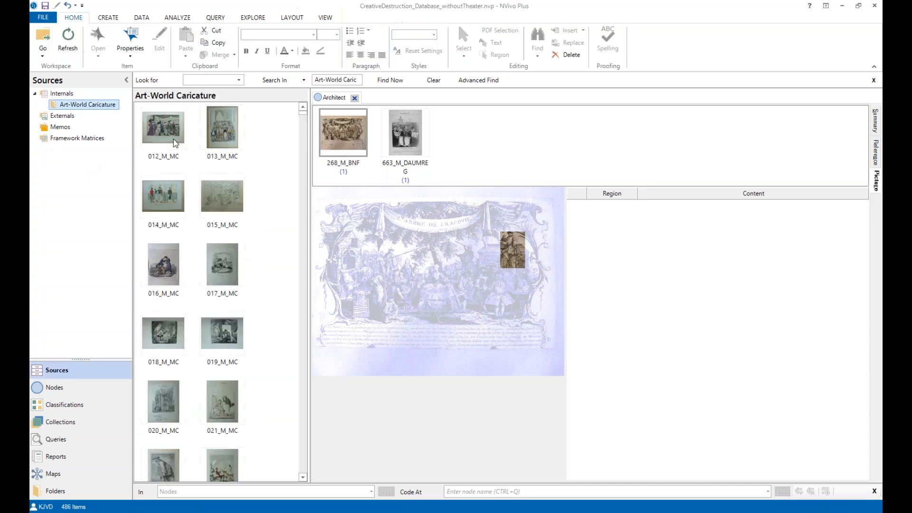
{"action": "left_click", "coordinate": [175, 136]}
{"action": "double_click", "coordinate": [176, 136]}
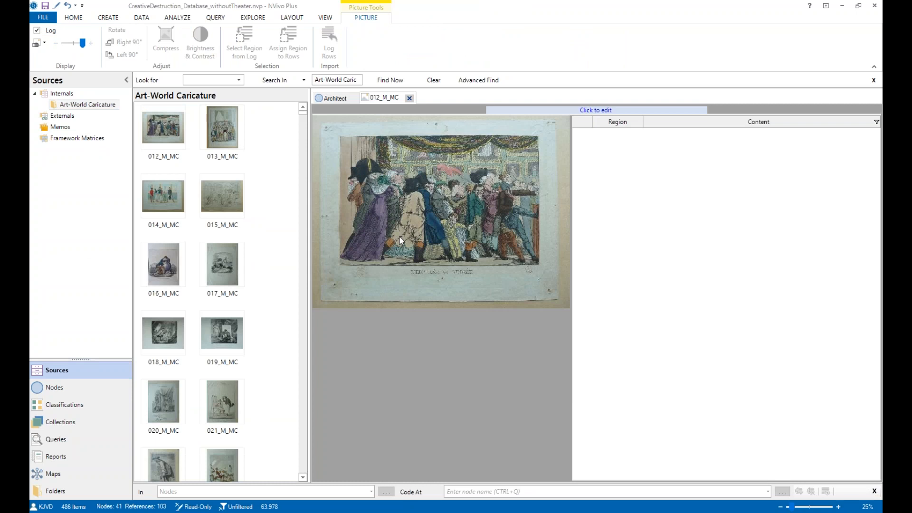
{"action": "left_click_drag", "start_coordinate": [571, 222], "coordinate": [698, 235]}
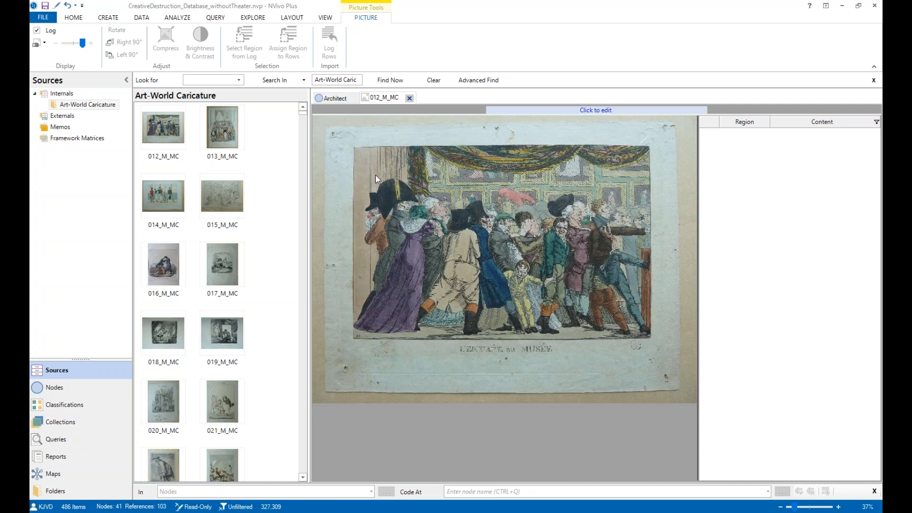
Select the region around the large black bicorn at the left of the caricature and code it at the Bicorn node under Hat.
{"action": "left_click_drag", "start_coordinate": [388, 192], "coordinate": [420, 218]}
{"action": "left_click_drag", "start_coordinate": [421, 217], "coordinate": [420, 217]}
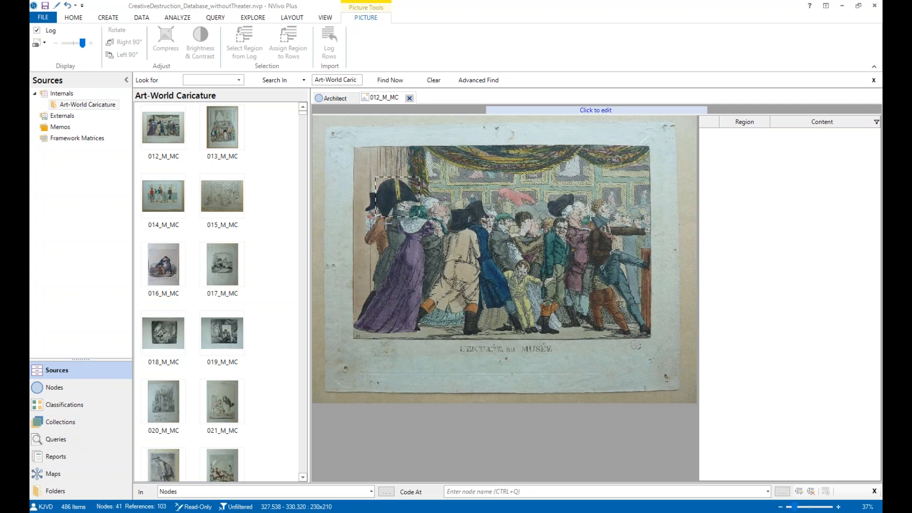
{"action": "left_click", "coordinate": [457, 492]}
{"action": "type", "text": "hat"}
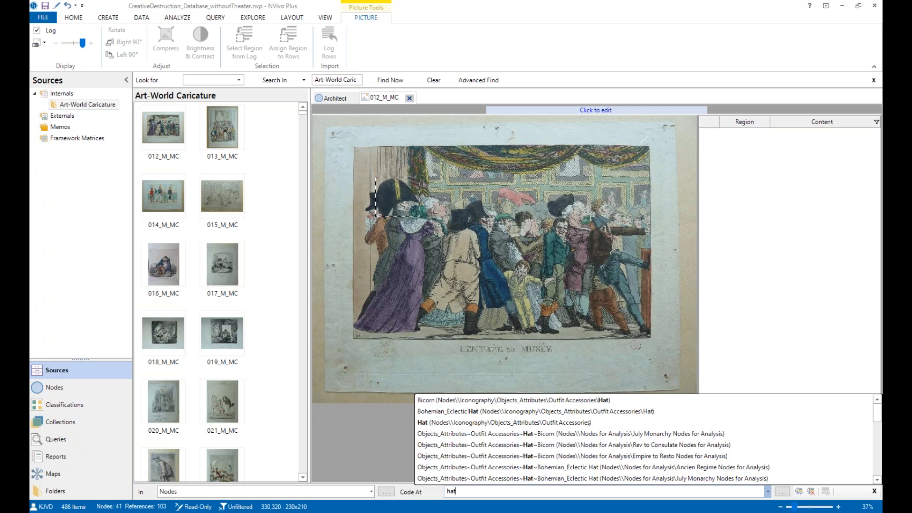
{"action": "left_click", "coordinate": [472, 400]}
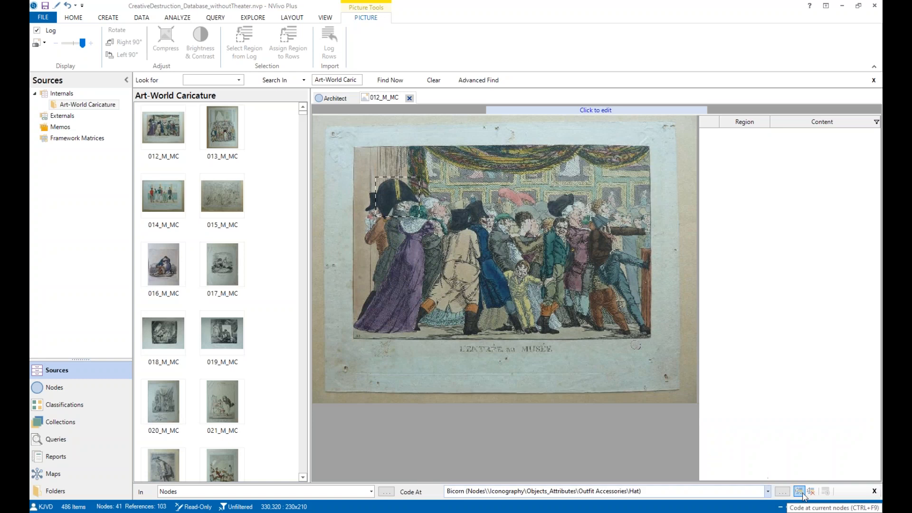
{"action": "left_click", "coordinate": [802, 495]}
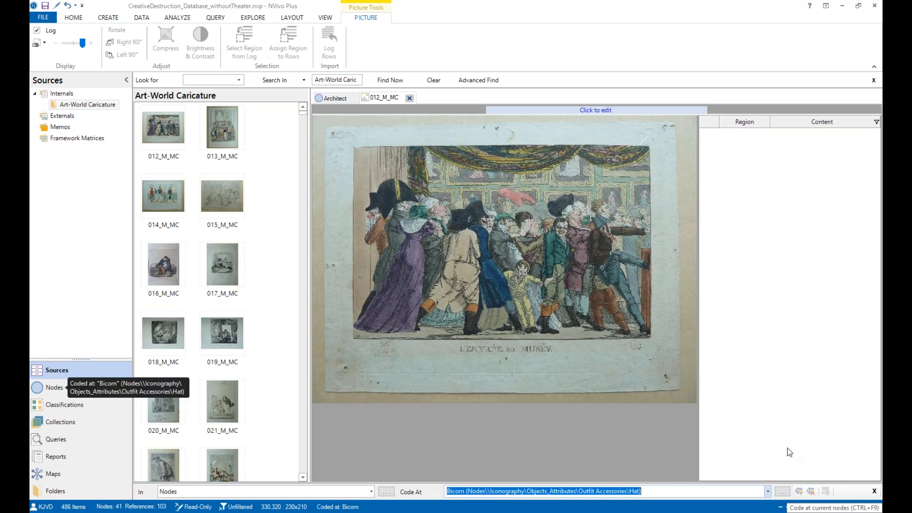
Show the project's nodes and start a hierarchy chart of the amount of coding for nodes.
{"action": "left_click", "coordinate": [64, 391]}
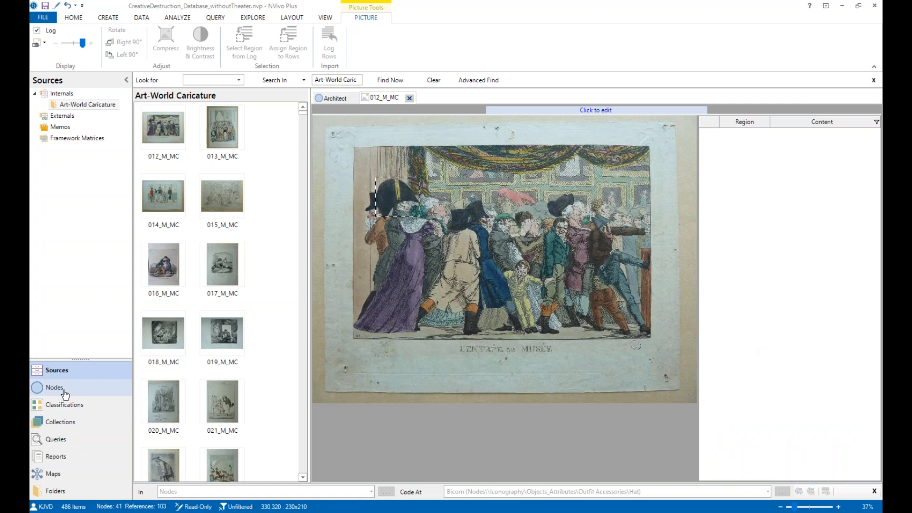
{"action": "left_click", "coordinate": [65, 391]}
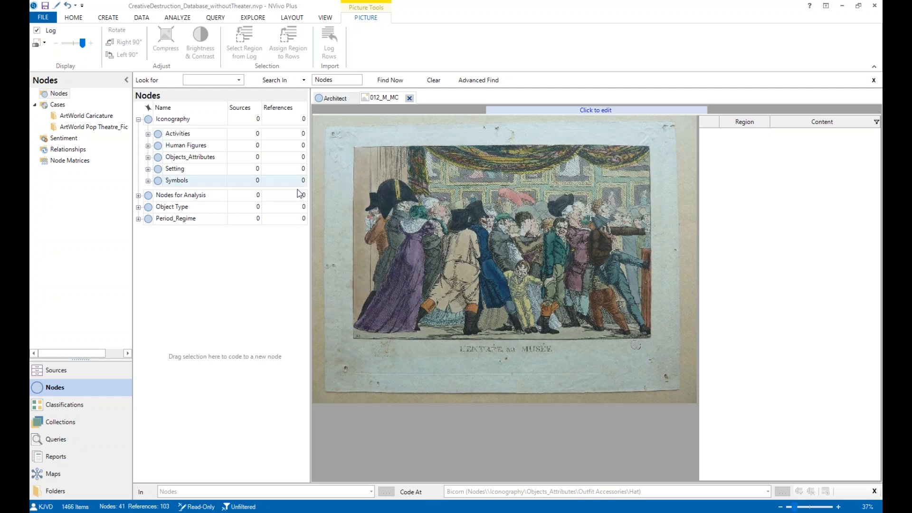
{"action": "left_click", "coordinate": [253, 19]}
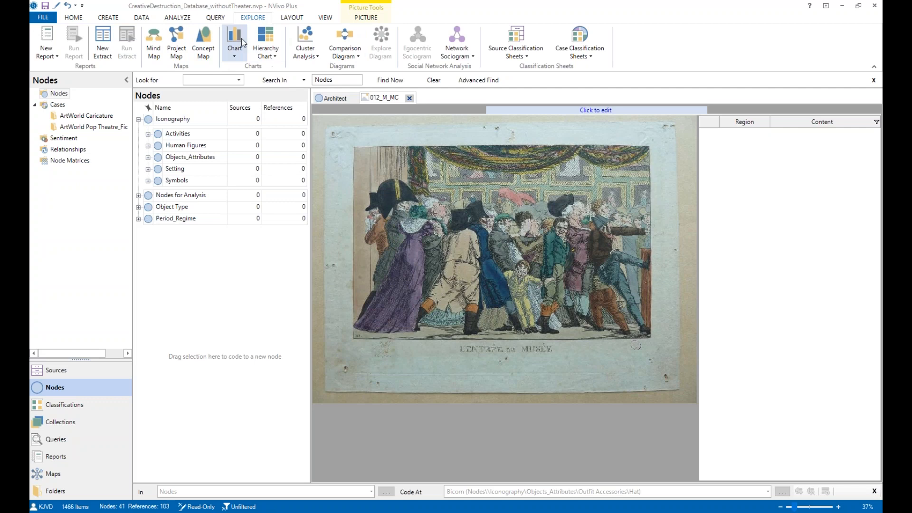
{"action": "left_click", "coordinate": [264, 56]}
{"action": "left_click", "coordinate": [260, 72]}
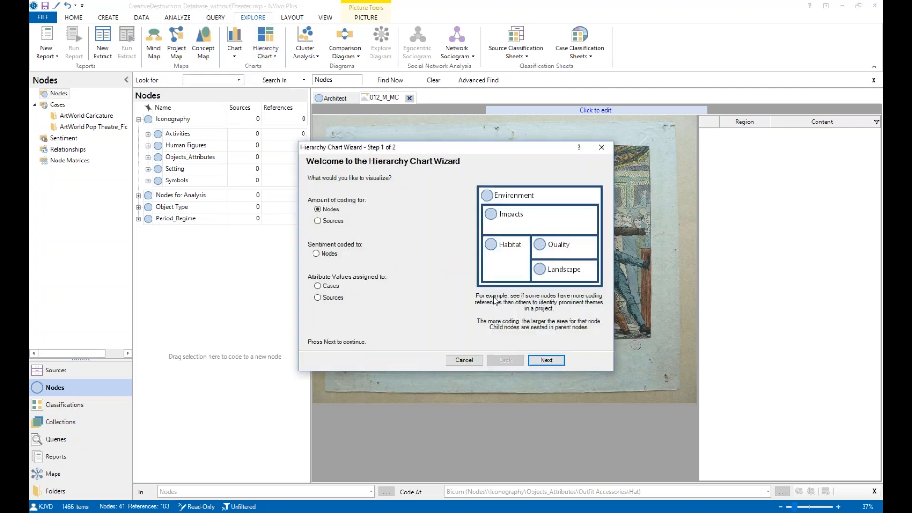
{"action": "left_click", "coordinate": [540, 360]}
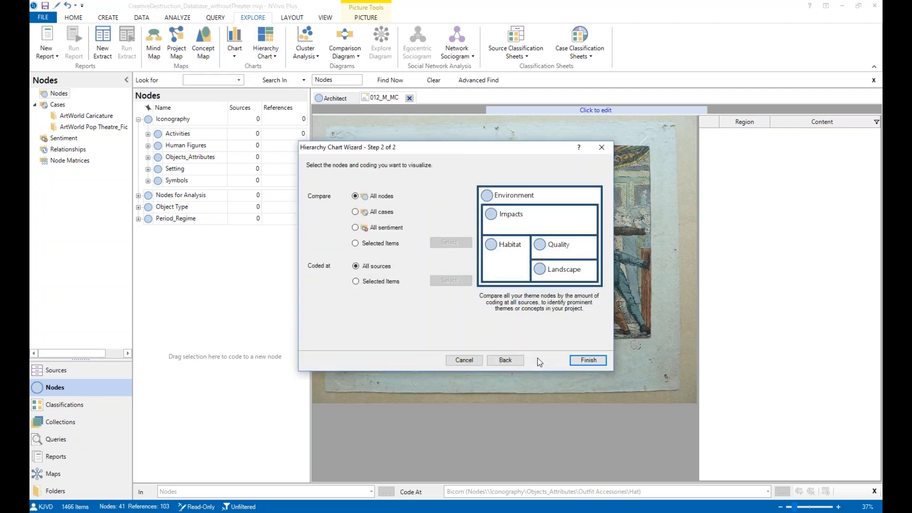
Restrict the hierarchy chart to the Visual Artist node under Iconography, Human Figures, Types, coded at all sources, and generate it.
{"action": "left_click", "coordinate": [358, 243]}
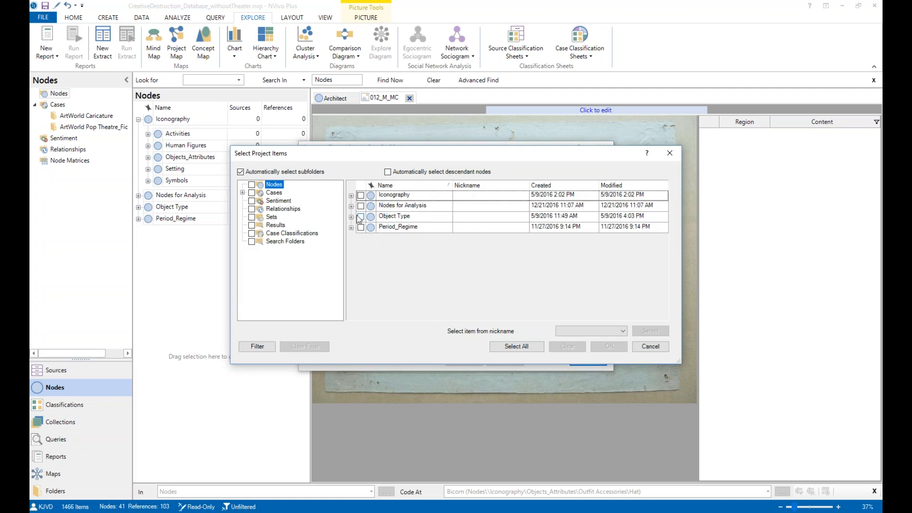
{"action": "left_click", "coordinate": [351, 195]}
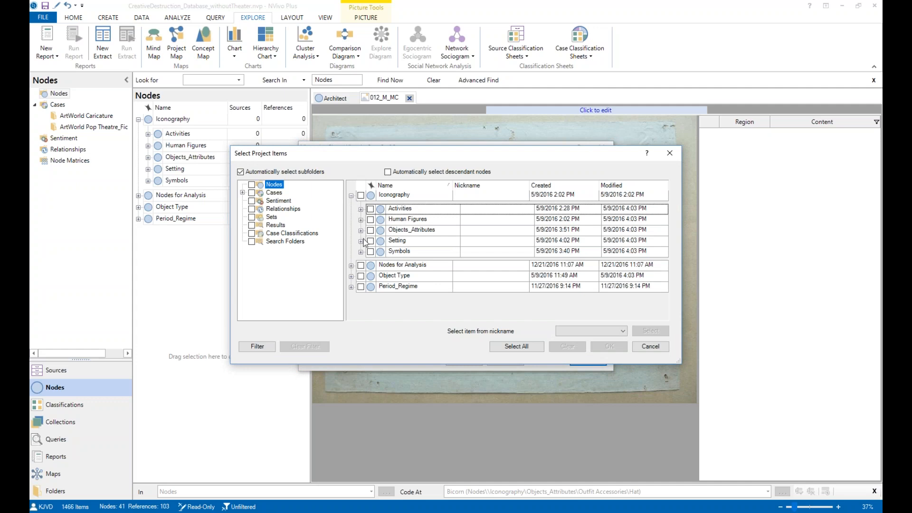
{"action": "left_click", "coordinate": [360, 220]}
{"action": "left_click", "coordinate": [370, 249]}
{"action": "scroll", "coordinate": [373, 260], "scroll_direction": "down", "scroll_amount": 3}
{"action": "left_click", "coordinate": [389, 270]}
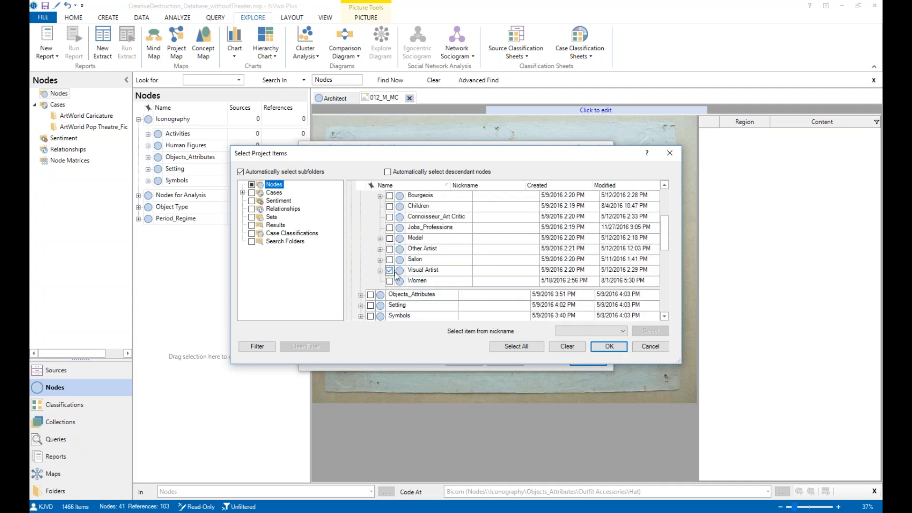
{"action": "left_click", "coordinate": [600, 347]}
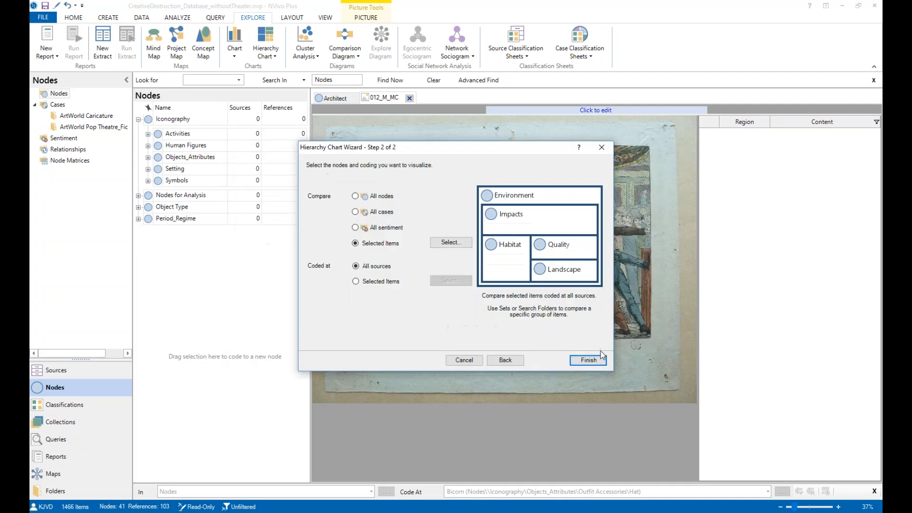
{"action": "left_click", "coordinate": [595, 360]}
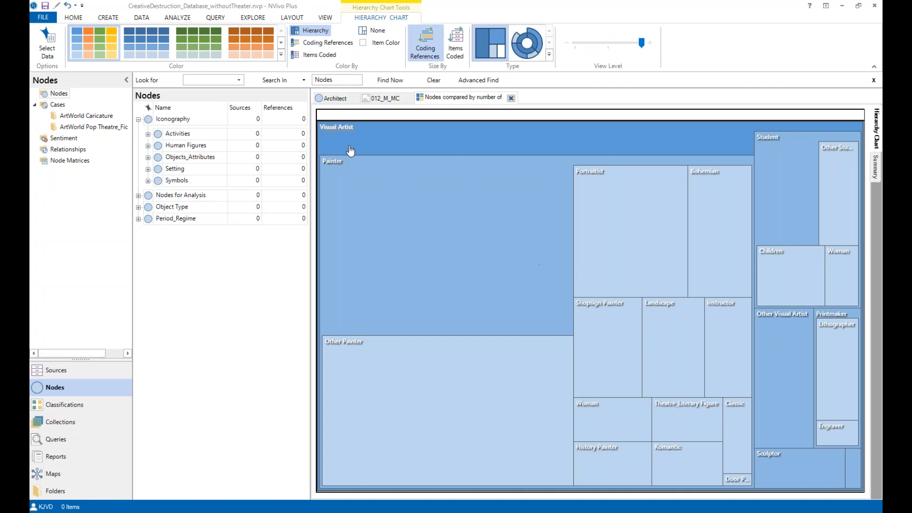
Examine how the Visual Artist hierarchy chart divides coding among painters, students, printmakers and other artist types, and close the chart.
{"action": "mouse_move", "coordinate": [366, 139]}
{"action": "mouse_move", "coordinate": [529, 268]}
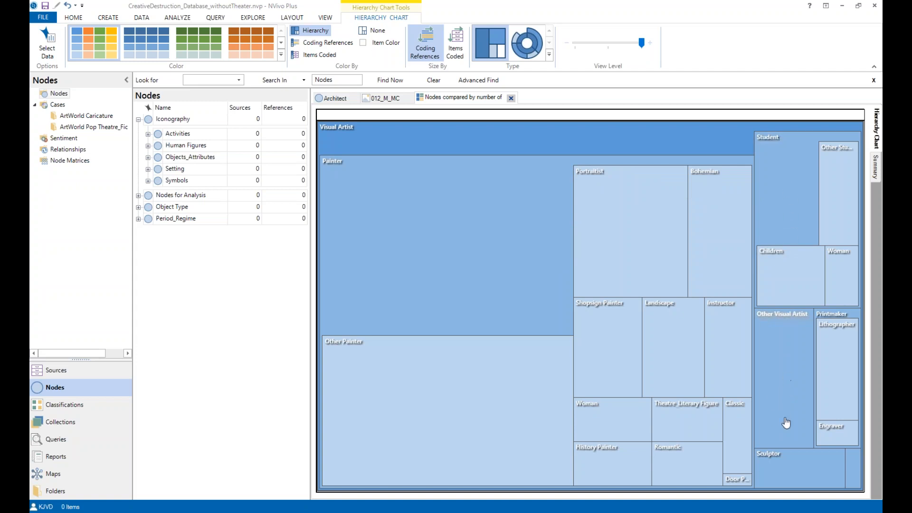
{"action": "mouse_move", "coordinate": [786, 423]}
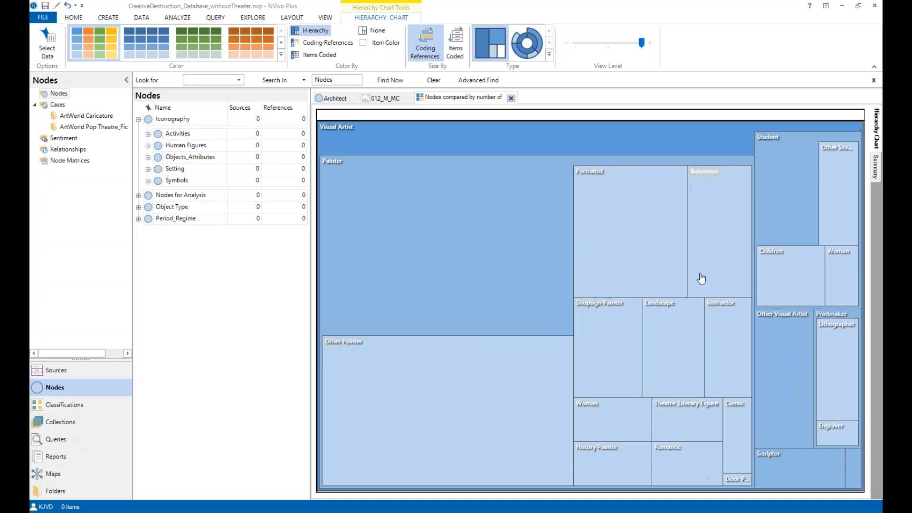
{"action": "mouse_move", "coordinate": [594, 177]}
{"action": "mouse_move", "coordinate": [498, 272]}
{"action": "left_click", "coordinate": [512, 98]}
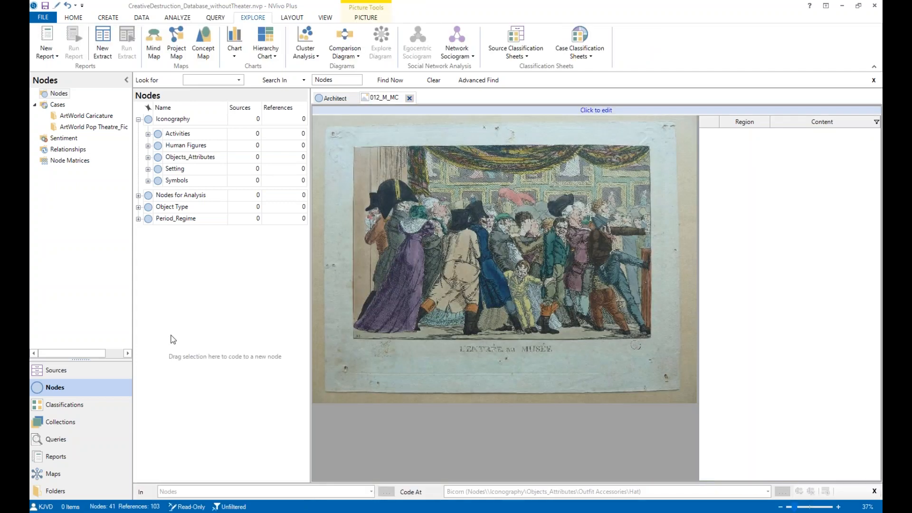
List the project's saved queries and their folders, close the 012_M_MC and Architect items, and show the query creation commands.
{"action": "left_click", "coordinate": [56, 440]}
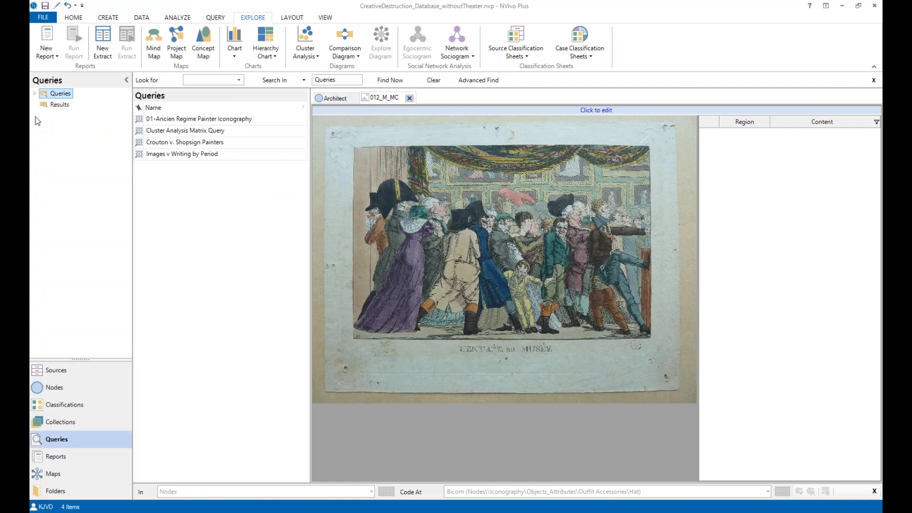
{"action": "left_click", "coordinate": [35, 93]}
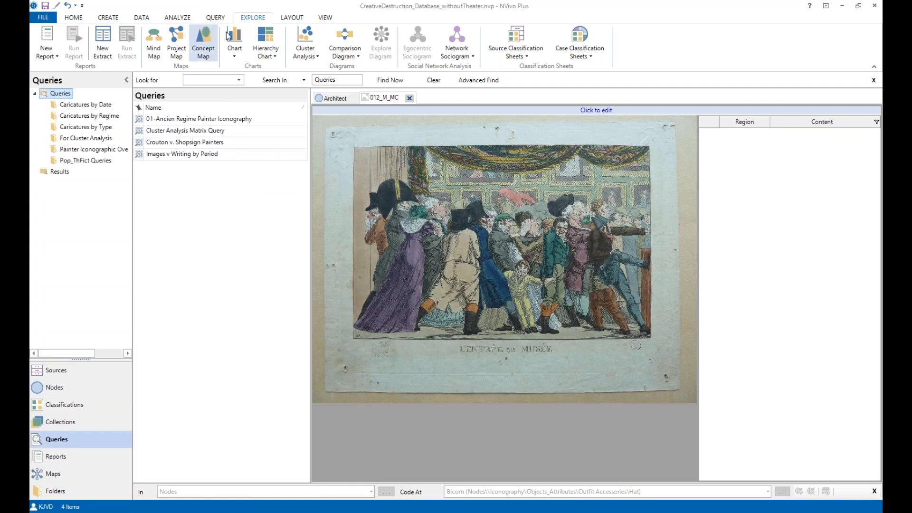
{"action": "left_click", "coordinate": [218, 18]}
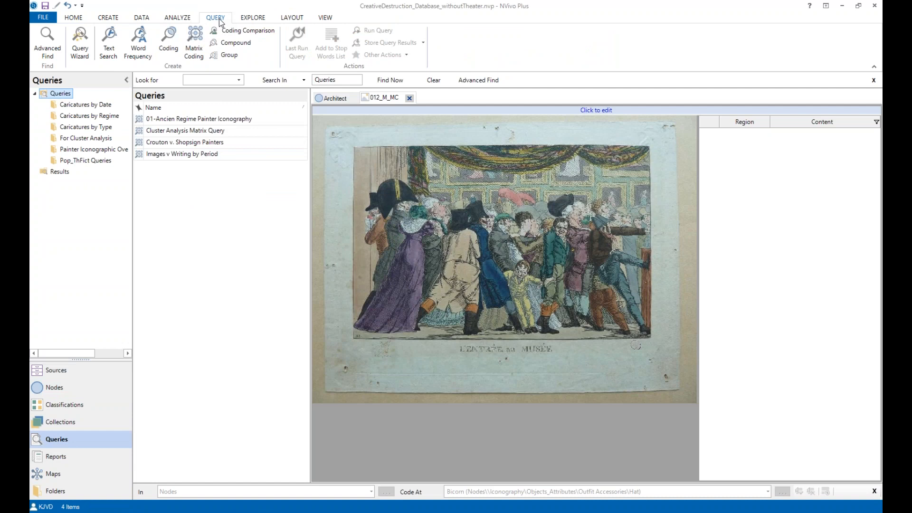
{"action": "left_click", "coordinate": [409, 98]}
{"action": "left_click", "coordinate": [354, 98]}
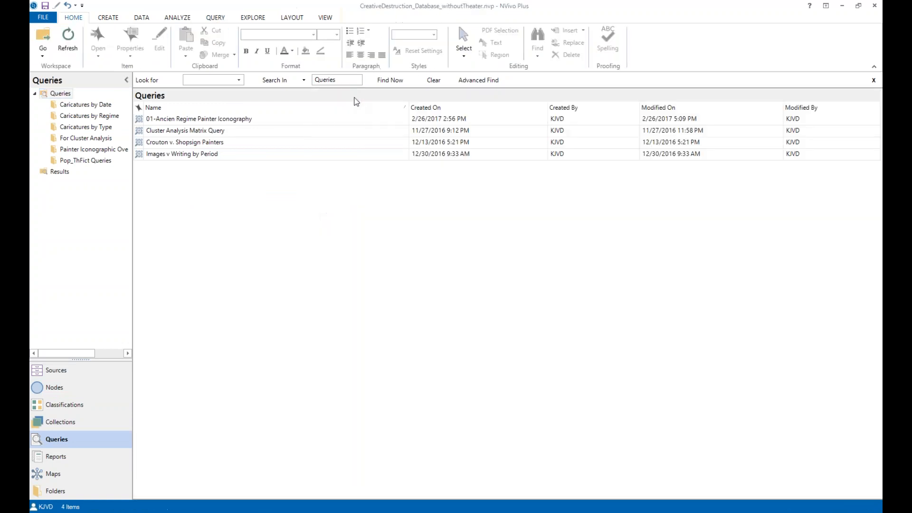
{"action": "left_click", "coordinate": [220, 18]}
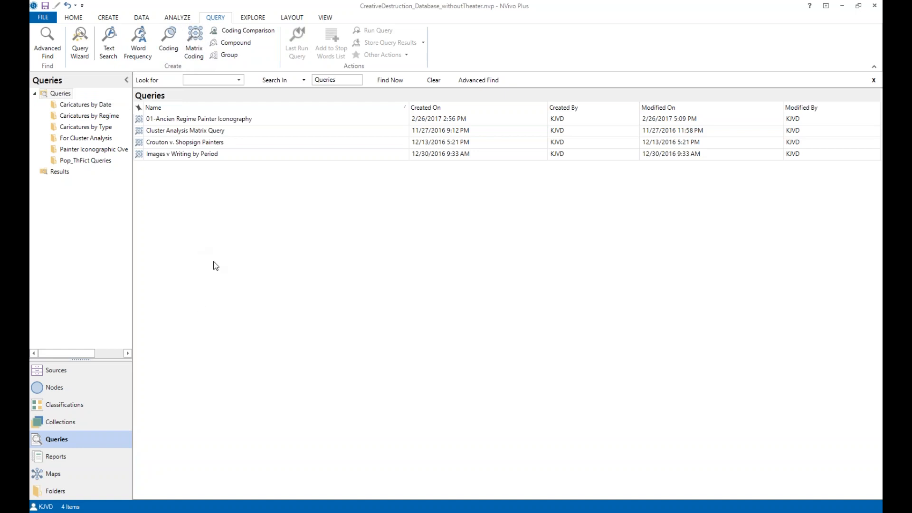
Run the Model Query from the Caricatures by Type folder and view its results as a chart and as a node matrix.
{"action": "left_click", "coordinate": [97, 127]}
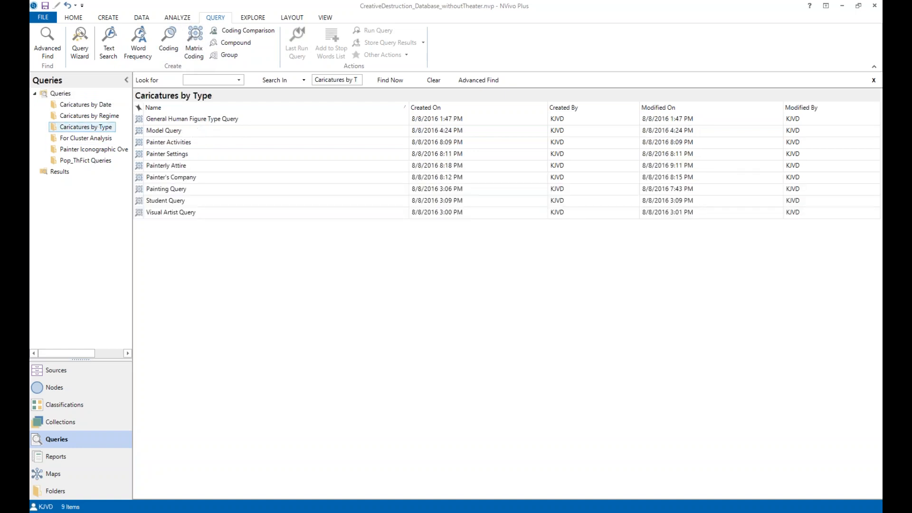
{"action": "left_click", "coordinate": [158, 131]}
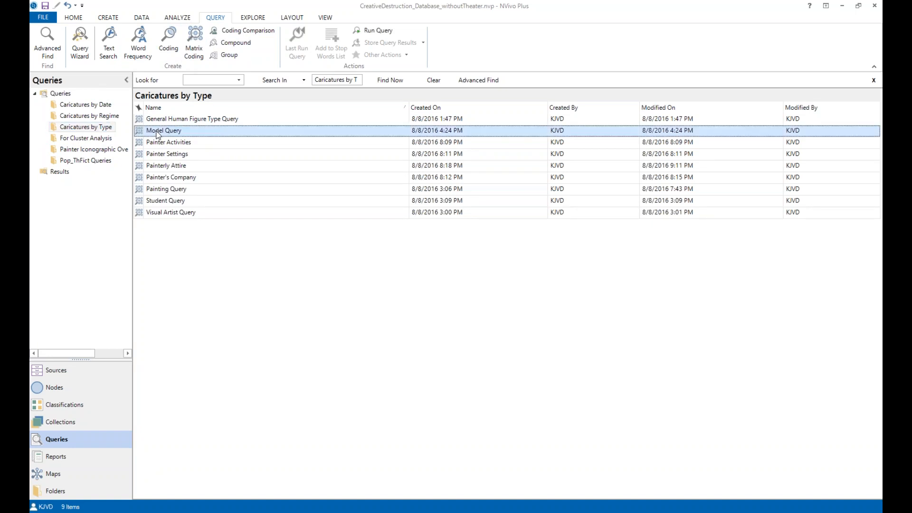
{"action": "double_click", "coordinate": [158, 131]}
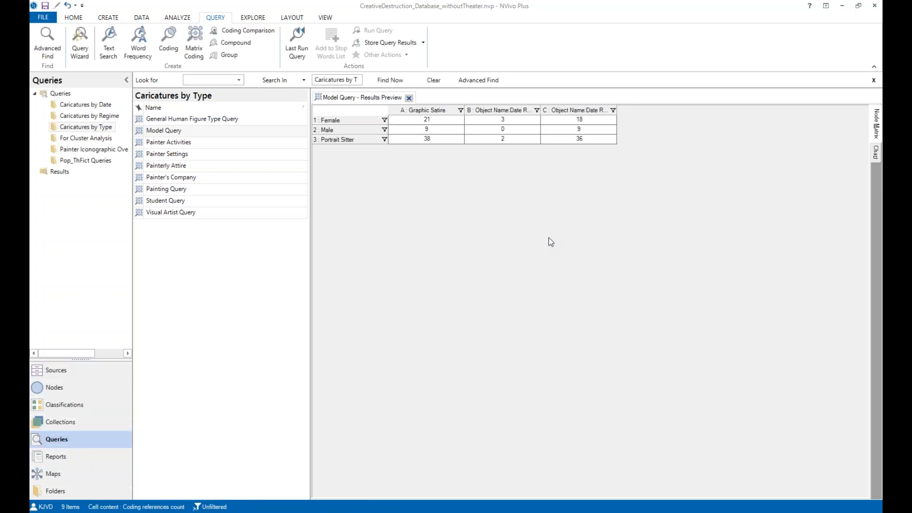
{"action": "left_click", "coordinate": [876, 153]}
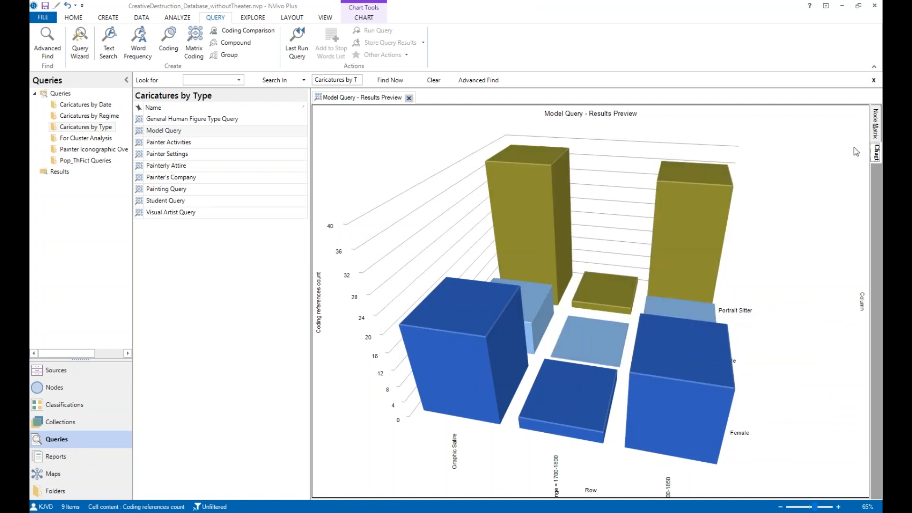
{"action": "left_click", "coordinate": [874, 129]}
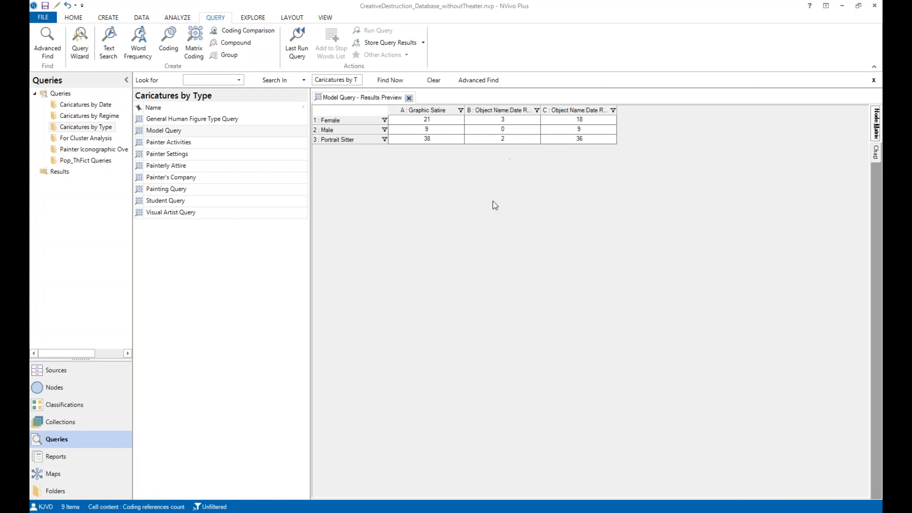
Open the matrix cell for Female models in the 1700-1800 date range, examine its coded picture region, and return to the matrix.
{"action": "left_click", "coordinate": [504, 122]}
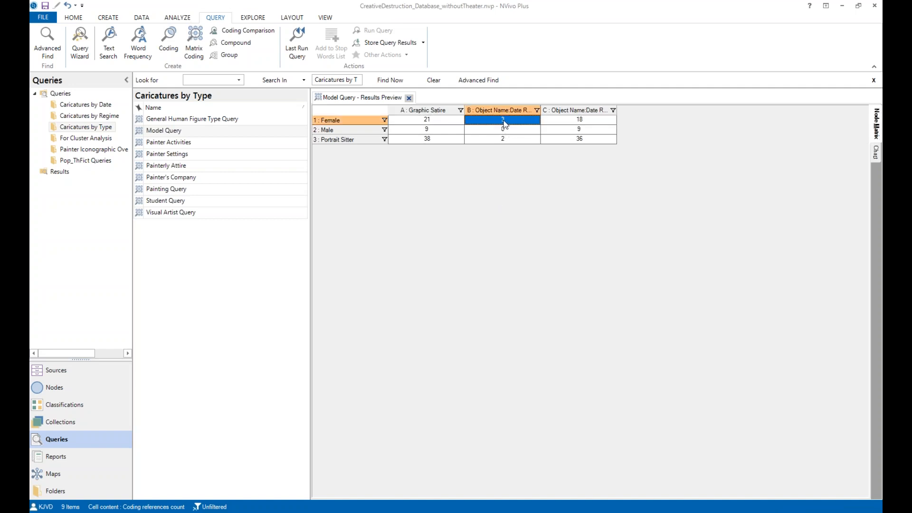
{"action": "double_click", "coordinate": [503, 120]}
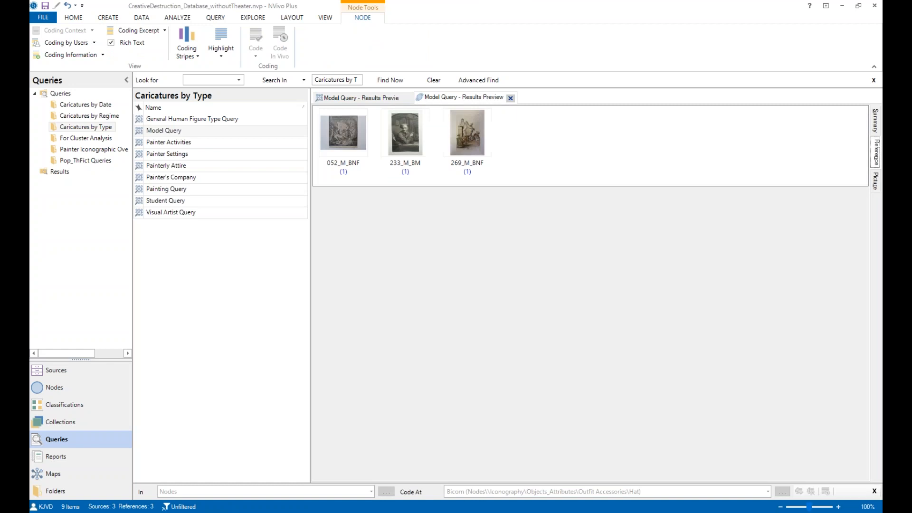
{"action": "left_click", "coordinate": [874, 183]}
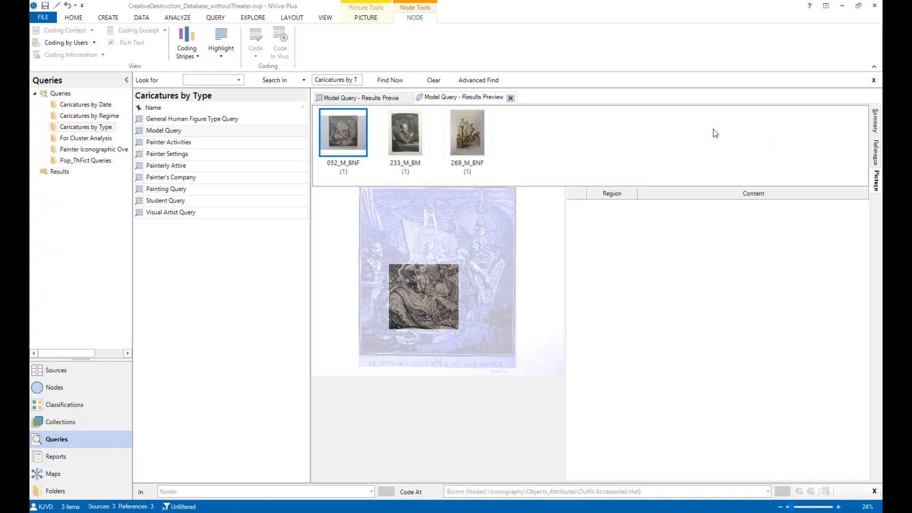
{"action": "left_click", "coordinate": [386, 99]}
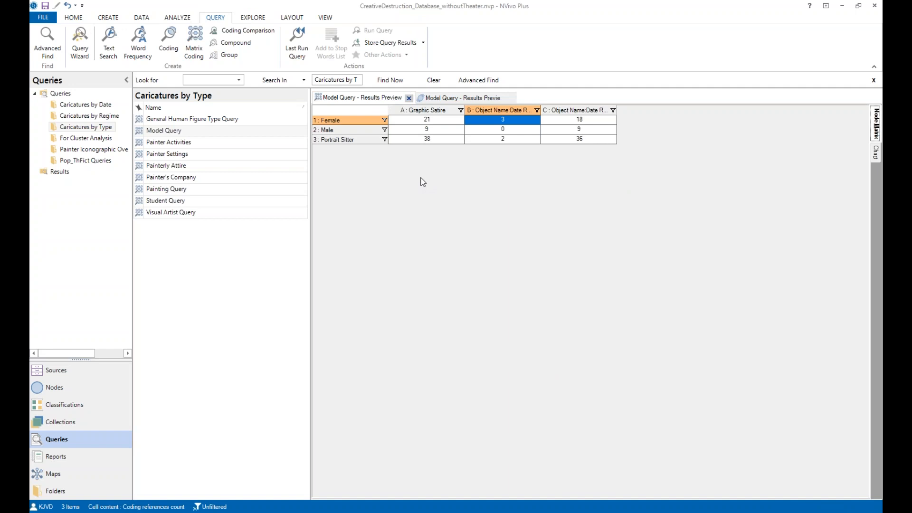
{"action": "left_click", "coordinate": [482, 97]}
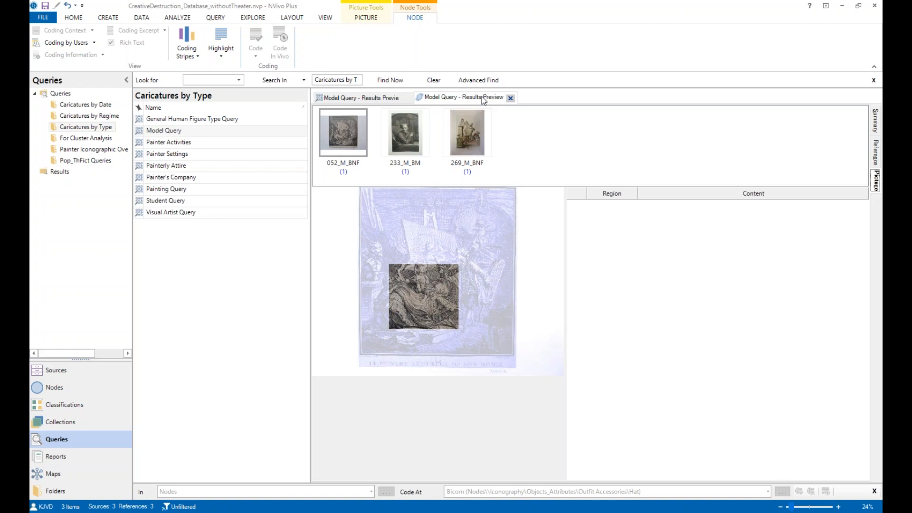
{"action": "left_click", "coordinate": [379, 101]}
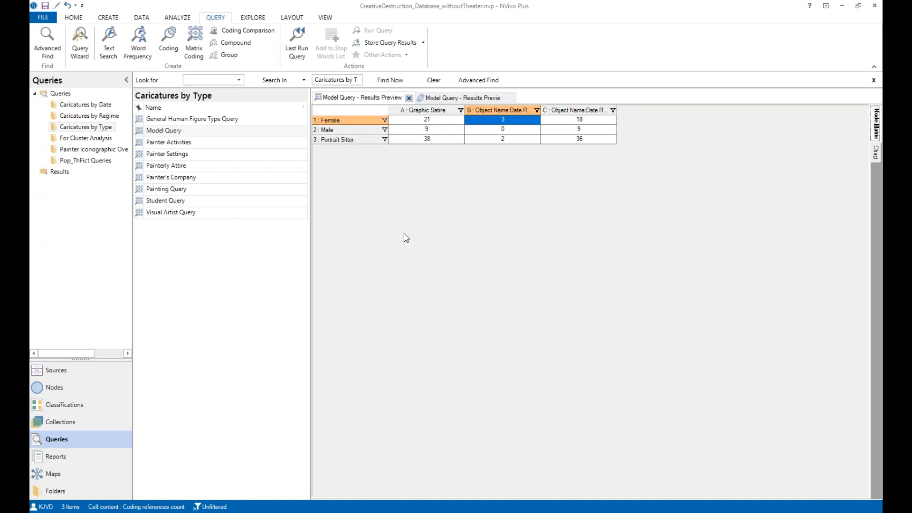
Start a new matrix coding query, place its dialog clear of the results matrix, and compare its row and column criteria.
{"action": "left_click", "coordinate": [200, 58]}
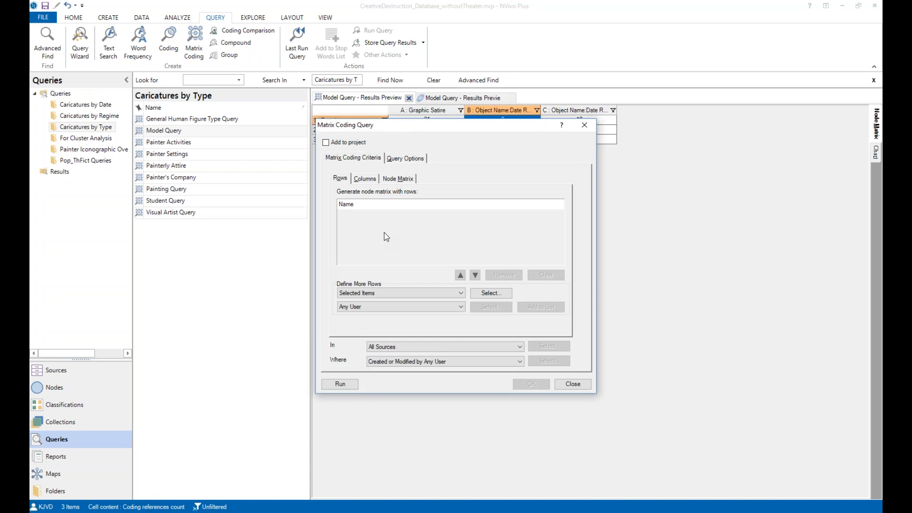
{"action": "left_click_drag", "start_coordinate": [387, 129], "coordinate": [240, 221]}
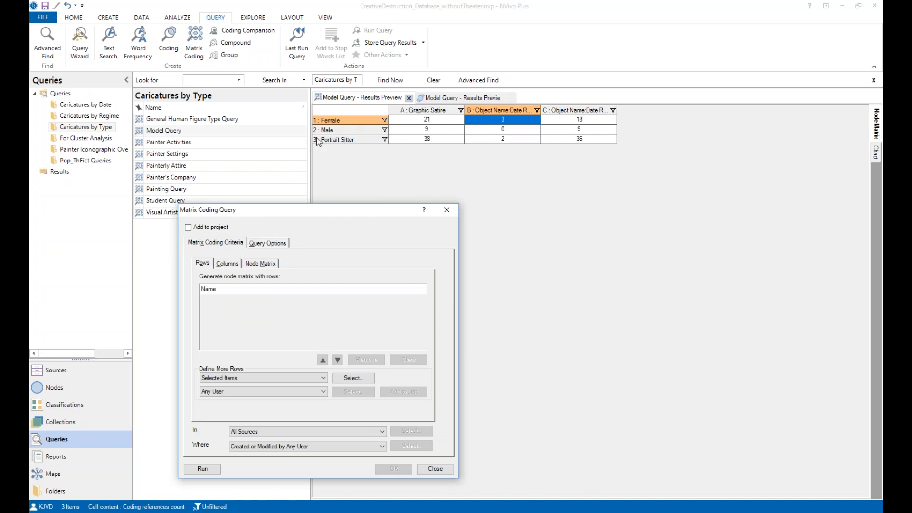
{"action": "left_click", "coordinate": [230, 266]}
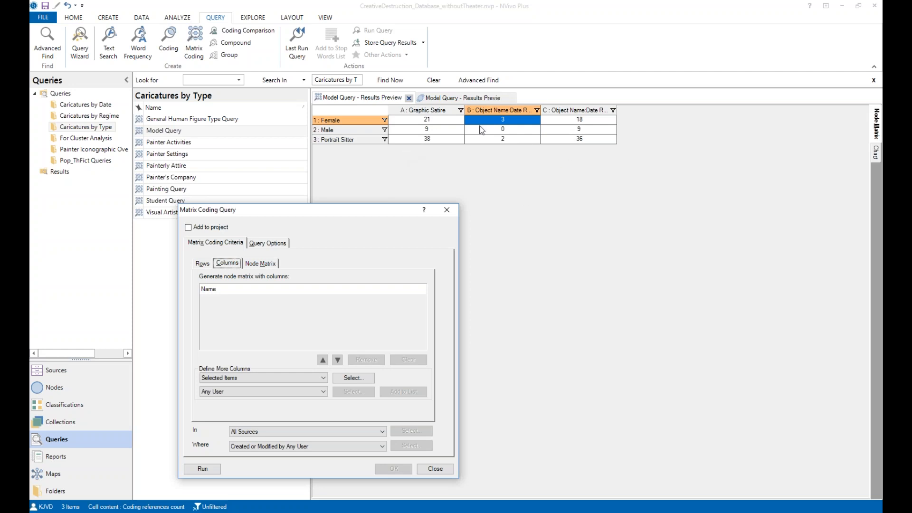
{"action": "left_click", "coordinate": [202, 265]}
Open the project item selection for the query's rows and expand the nodes down to Iconography, Human Figures, Types.
{"action": "left_click", "coordinate": [353, 378]}
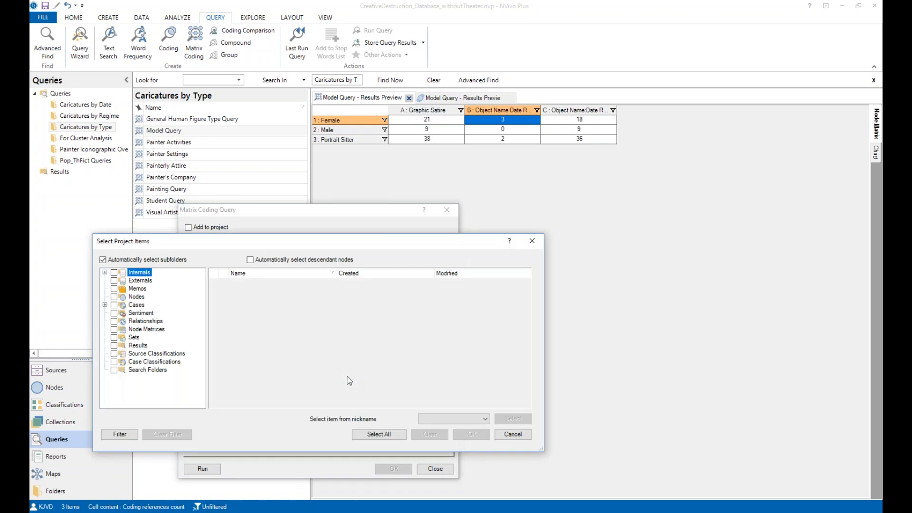
{"action": "left_click", "coordinate": [137, 296]}
{"action": "left_click_drag", "start_coordinate": [232, 248], "coordinate": [336, 139]}
{"action": "left_click", "coordinate": [346, 178]}
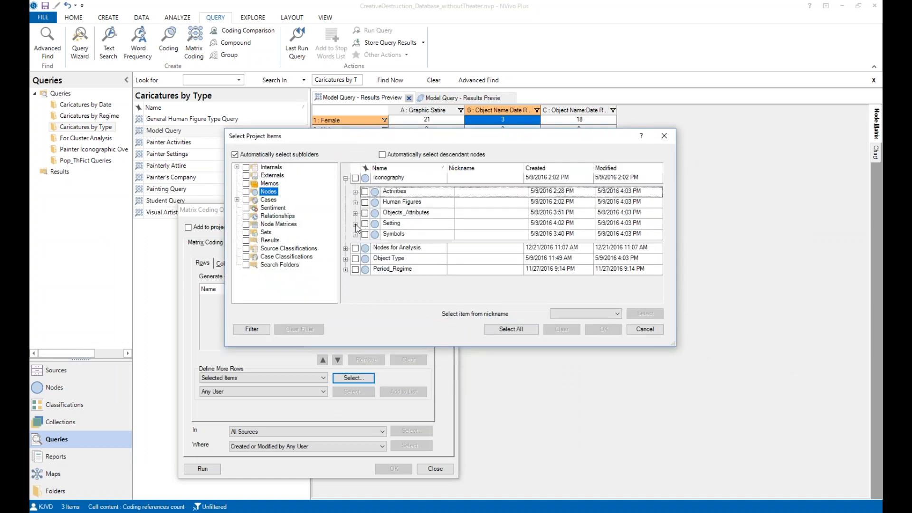
{"action": "left_click", "coordinate": [355, 203]}
{"action": "left_click", "coordinate": [365, 228]}
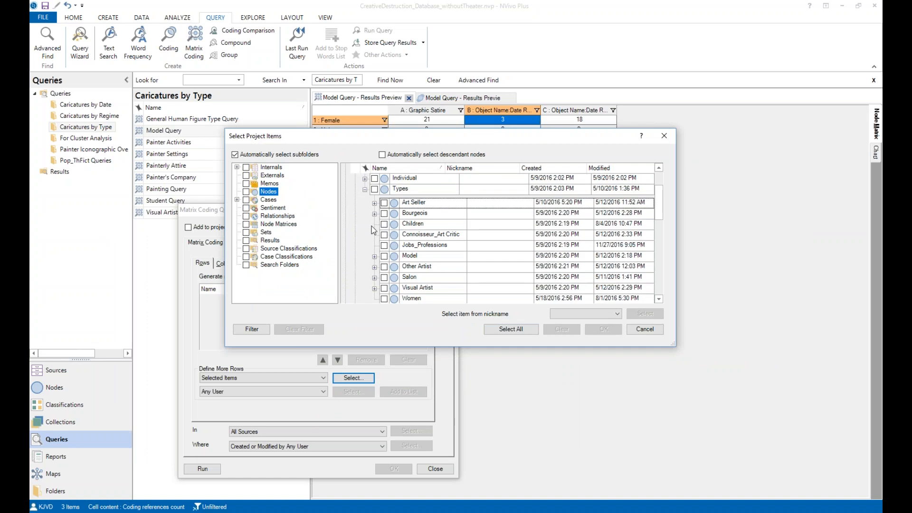
Add all the Painter subtypes under Visual Artist, from Bohemian to Woman, as rows of the matrix coding query.
{"action": "scroll", "coordinate": [373, 230], "scroll_direction": "down", "scroll_amount": 1}
{"action": "left_click", "coordinate": [374, 254]}
{"action": "left_click", "coordinate": [384, 224]}
{"action": "left_click", "coordinate": [383, 155]}
{"action": "left_click", "coordinate": [393, 224]}
{"action": "left_click", "coordinate": [382, 155]}
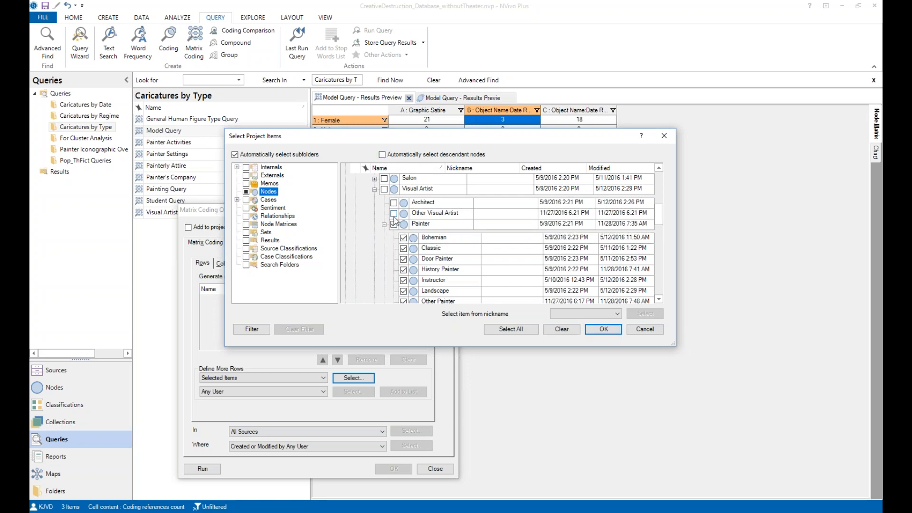
{"action": "scroll", "coordinate": [372, 235], "scroll_direction": "down", "scroll_amount": 2}
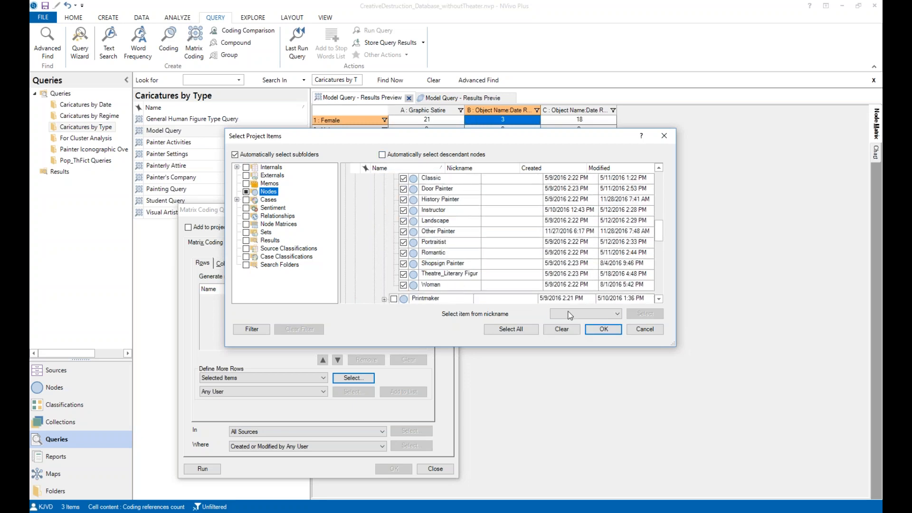
{"action": "left_click", "coordinate": [603, 329]}
{"action": "left_click", "coordinate": [416, 392]}
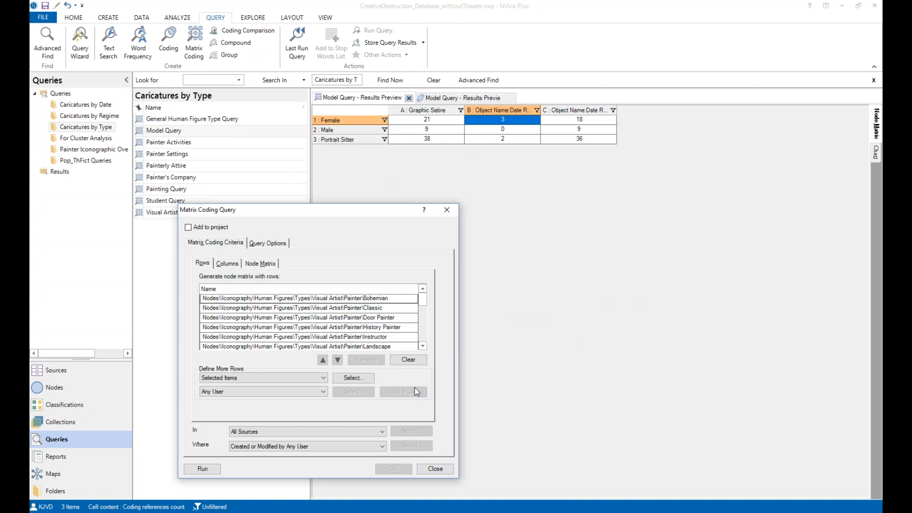
Add the Period_Regime nodes Ancien Regime, Empire_Restoration, July Monarchy and Revolution_Directory_Consulate as columns of the matrix coding query.
{"action": "left_click", "coordinate": [236, 264]}
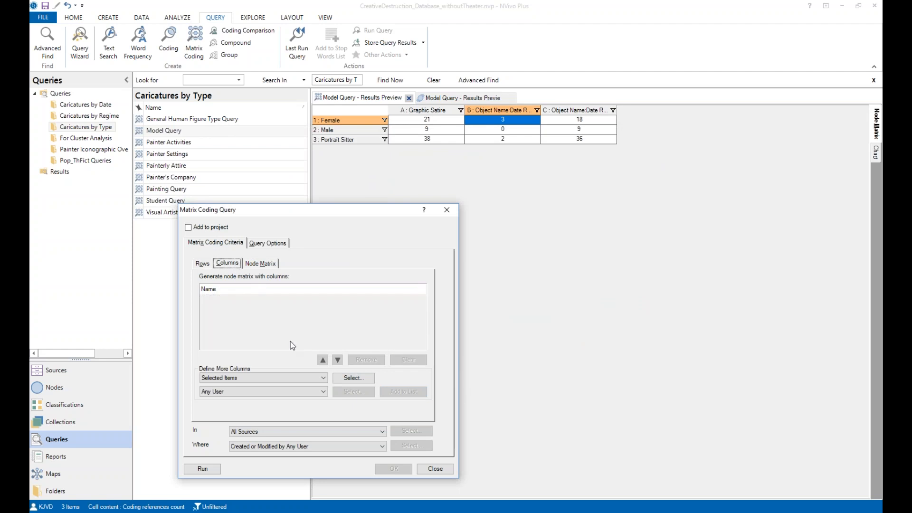
{"action": "left_click", "coordinate": [353, 378]}
{"action": "left_click_drag", "start_coordinate": [242, 237], "coordinate": [345, 161]}
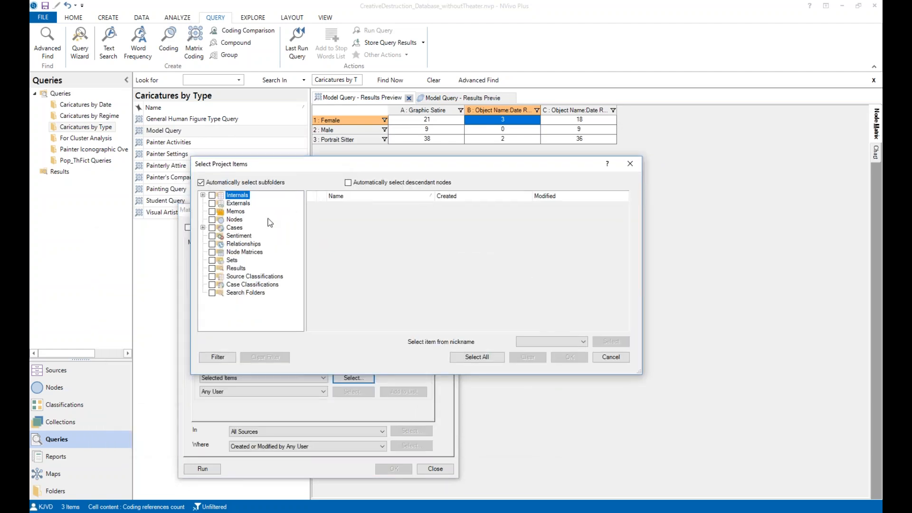
{"action": "left_click", "coordinate": [236, 220]}
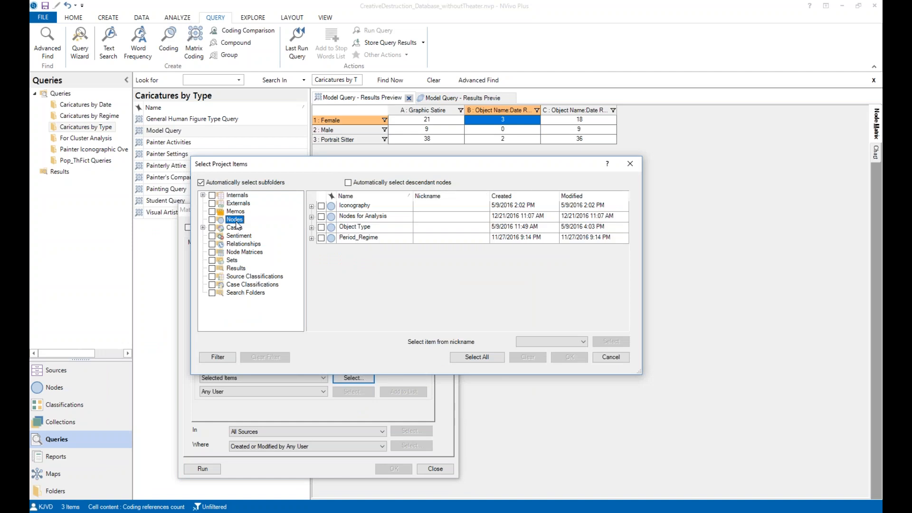
{"action": "left_click", "coordinate": [312, 238]}
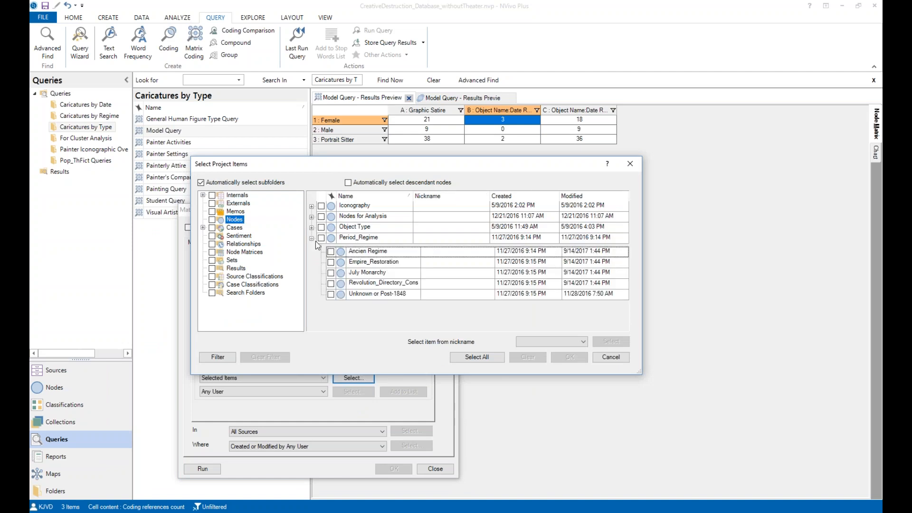
{"action": "left_click", "coordinate": [331, 251]}
{"action": "left_click", "coordinate": [331, 262]}
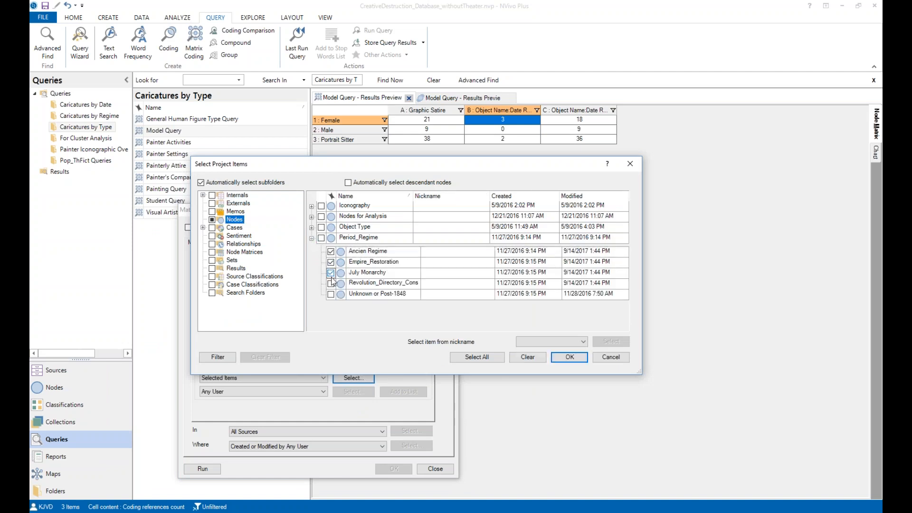
{"action": "left_click", "coordinate": [569, 358]}
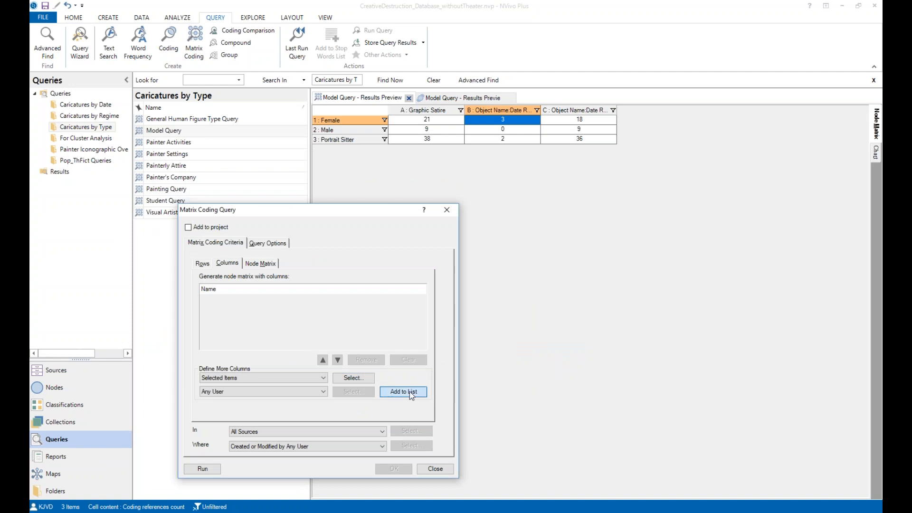
{"action": "left_click", "coordinate": [403, 391]}
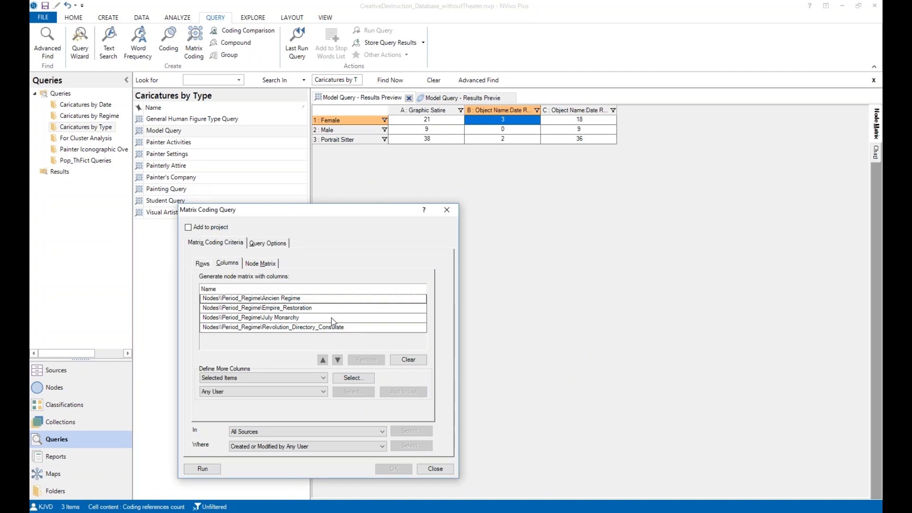
Reorder the query's columns so Revolution_Directory_Consulate sits directly after Ancien Regime, and run the query.
{"action": "left_click", "coordinate": [331, 318]}
{"action": "left_click", "coordinate": [337, 360]}
{"action": "left_click", "coordinate": [314, 317]}
{"action": "left_click", "coordinate": [322, 359]}
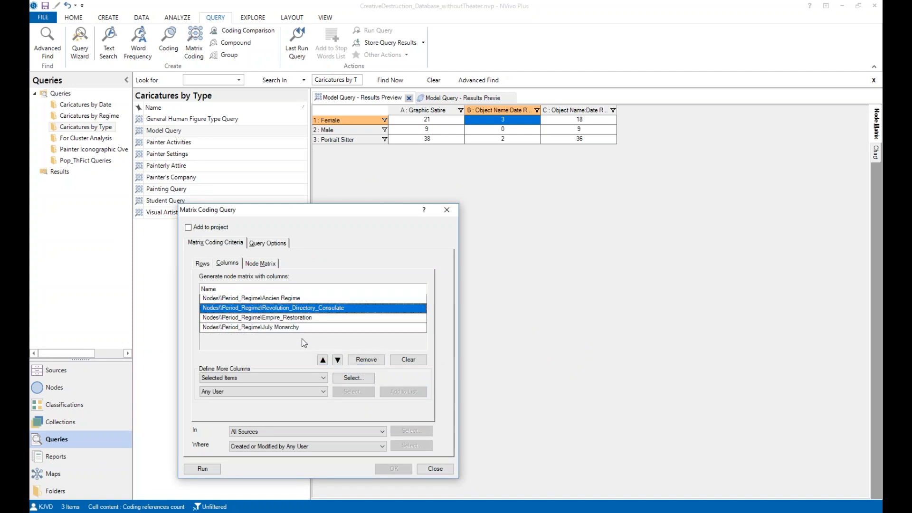
{"action": "left_click", "coordinate": [203, 469]}
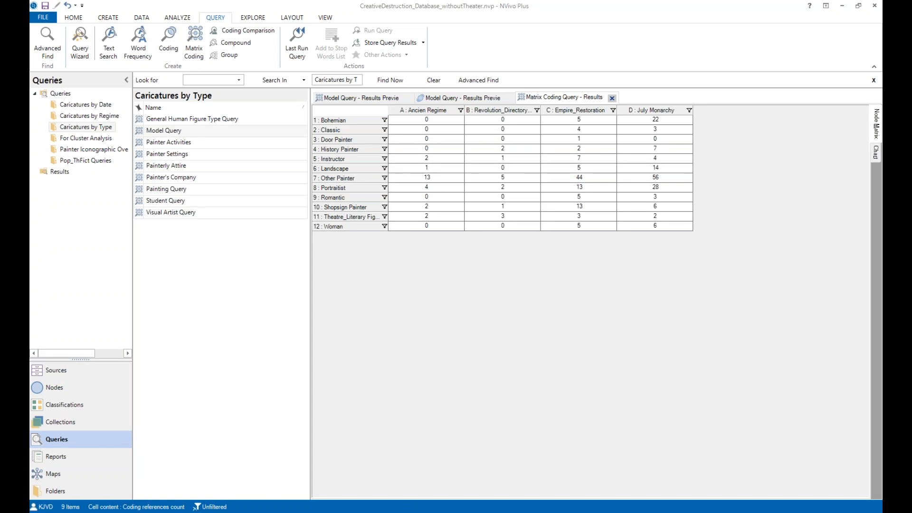
Widen the results matrix's row label column to fit the full painter type names and apply Blue-White cell shading.
{"action": "left_click_drag", "start_coordinate": [388, 108], "coordinate": [425, 109]}
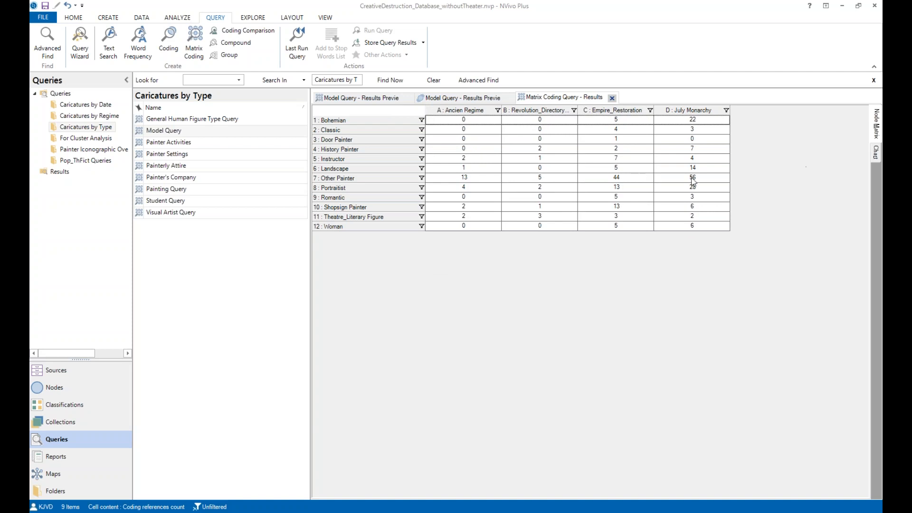
{"action": "right_click", "coordinate": [563, 233]}
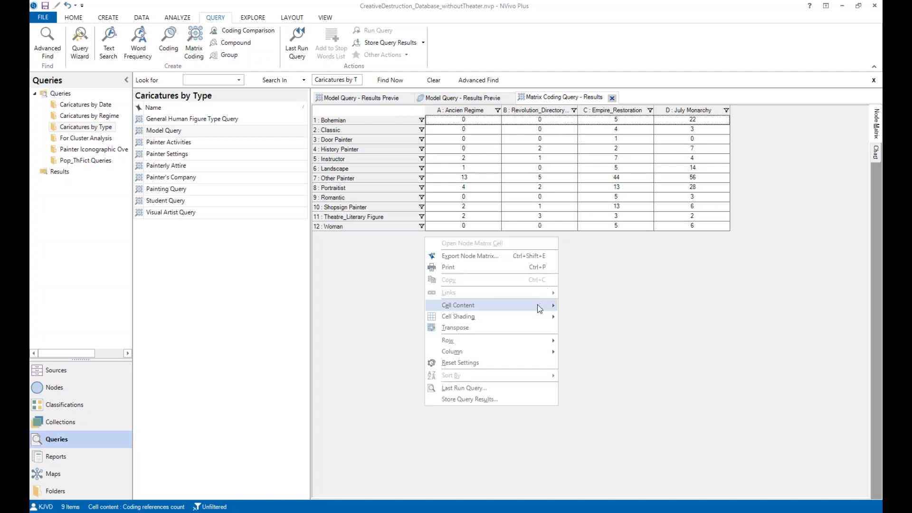
{"action": "mouse_move", "coordinate": [540, 308]}
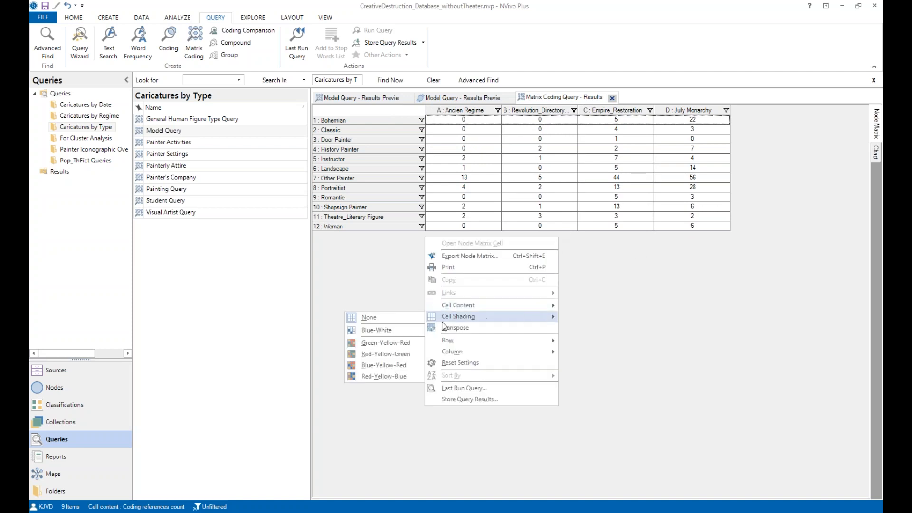
{"action": "left_click", "coordinate": [404, 331]}
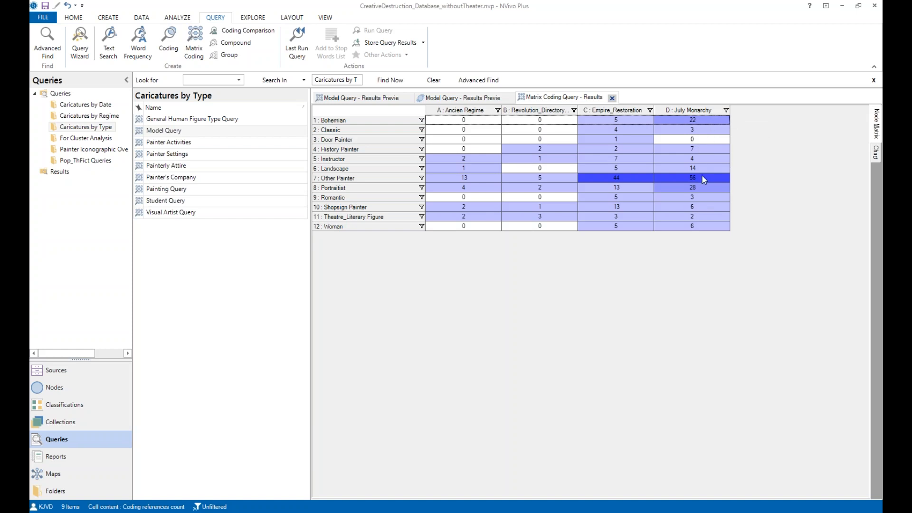
Compare the Portraitist counts across the regimes, from July Monarchy back to Ancien Regime.
{"action": "left_click", "coordinate": [702, 188]}
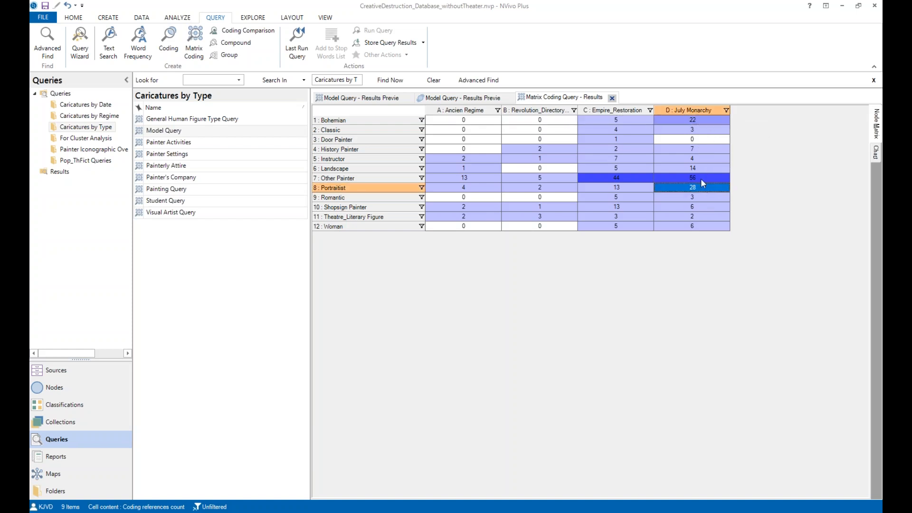
{"action": "left_click", "coordinate": [634, 191]}
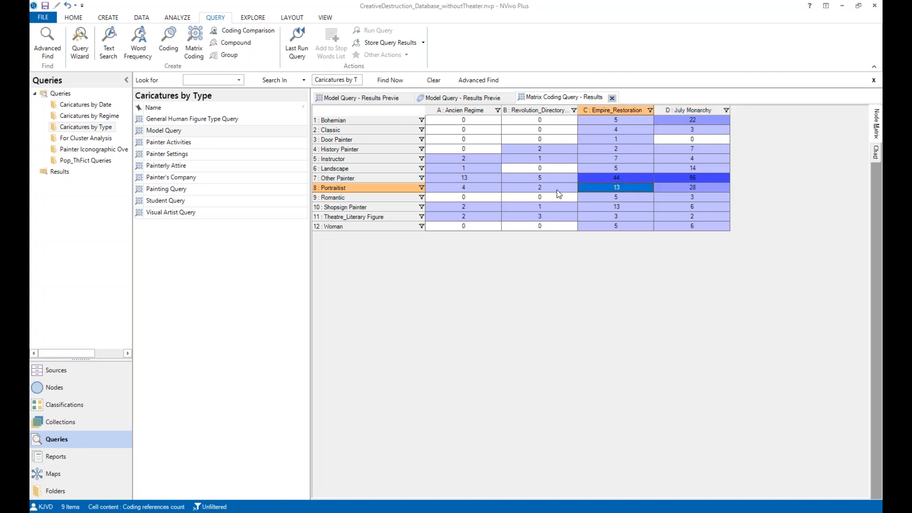
{"action": "left_click", "coordinate": [557, 190]}
{"action": "left_click", "coordinate": [475, 190]}
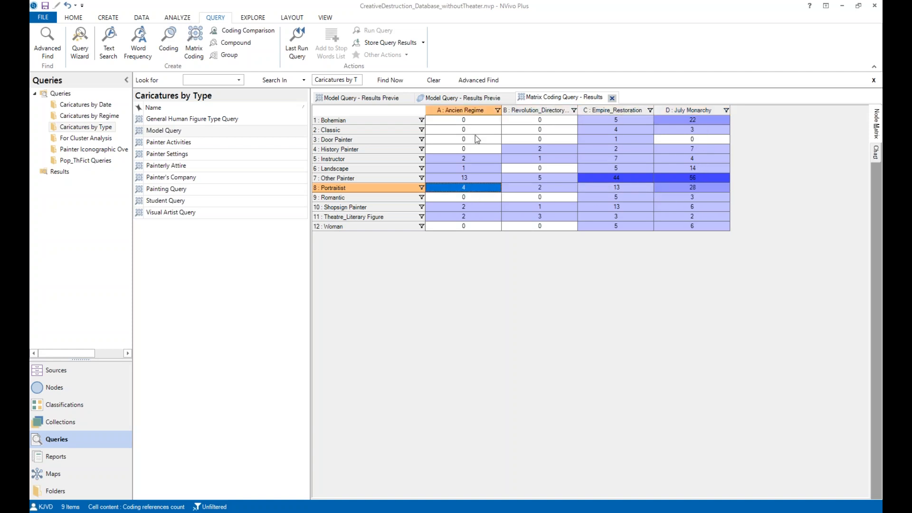
{"action": "left_click", "coordinate": [632, 262]}
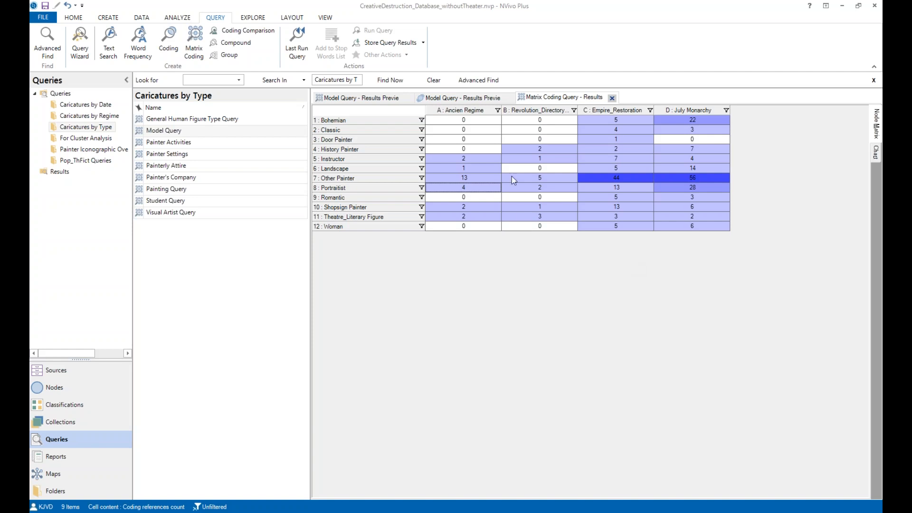
Open the History Painter cell under Revolution_Directory_Consulate, examine the coded regions in pictures 484_M_BNF and 578_M_BNF, and return to the matrix.
{"action": "left_click", "coordinate": [540, 150]}
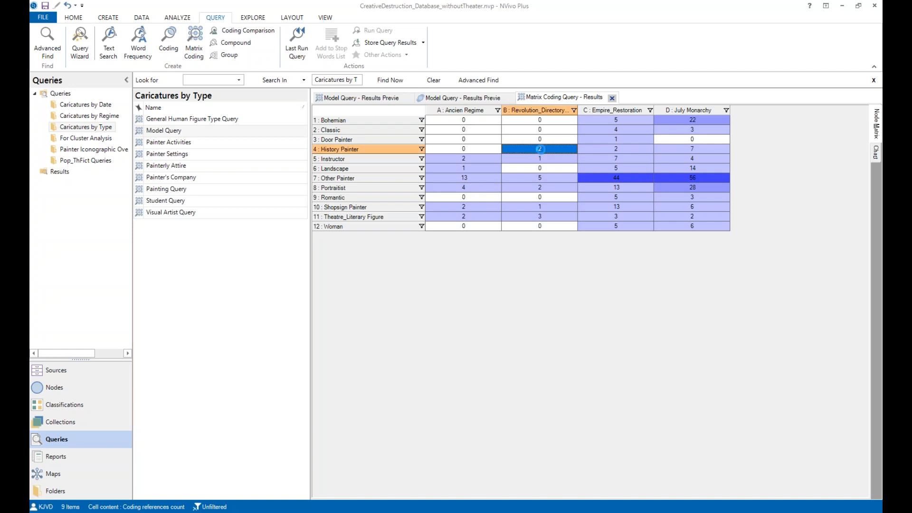
{"action": "double_click", "coordinate": [540, 149]}
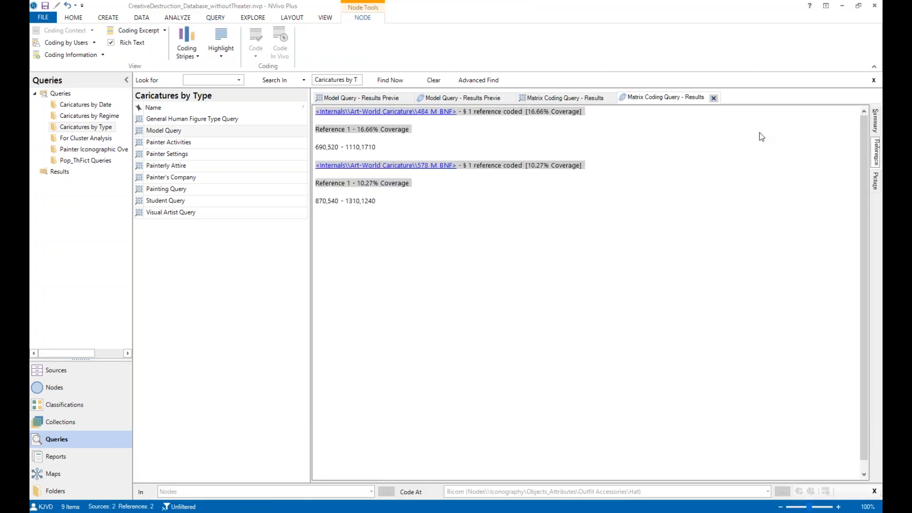
{"action": "left_click", "coordinate": [878, 183]}
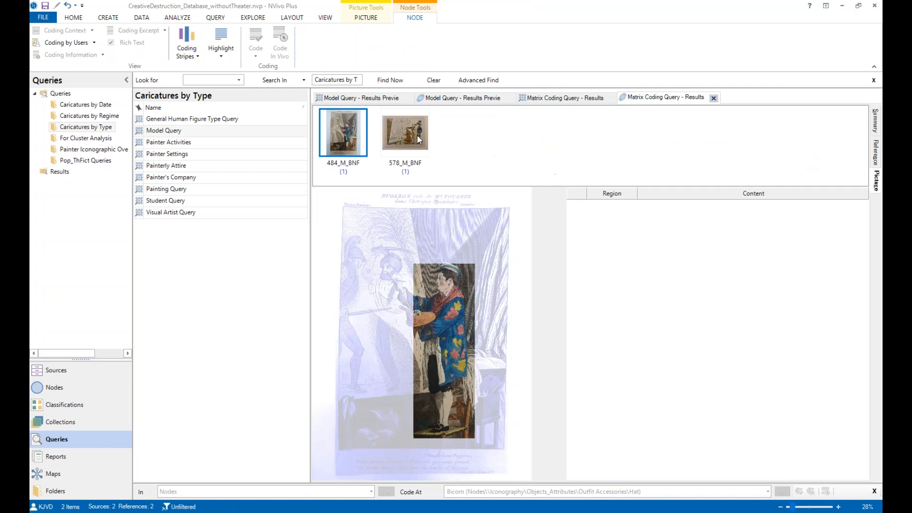
{"action": "left_click", "coordinate": [418, 140]}
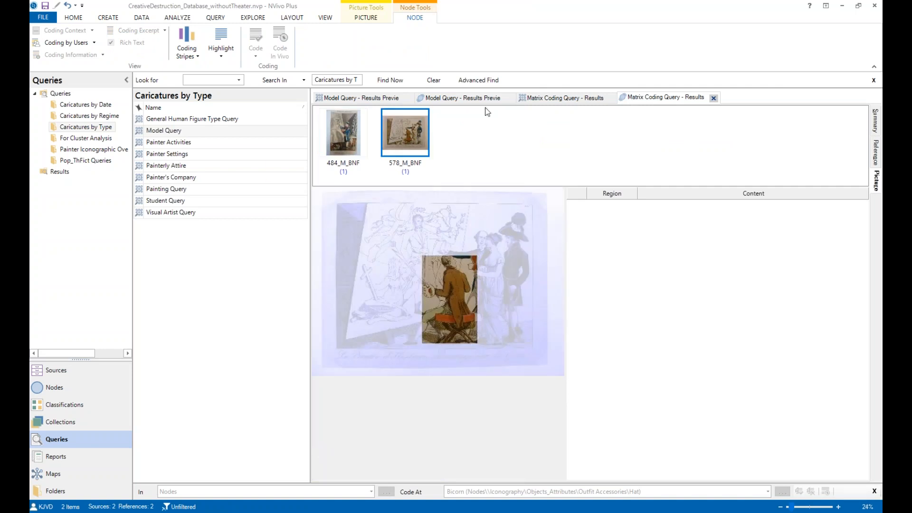
{"action": "left_click", "coordinate": [546, 98]}
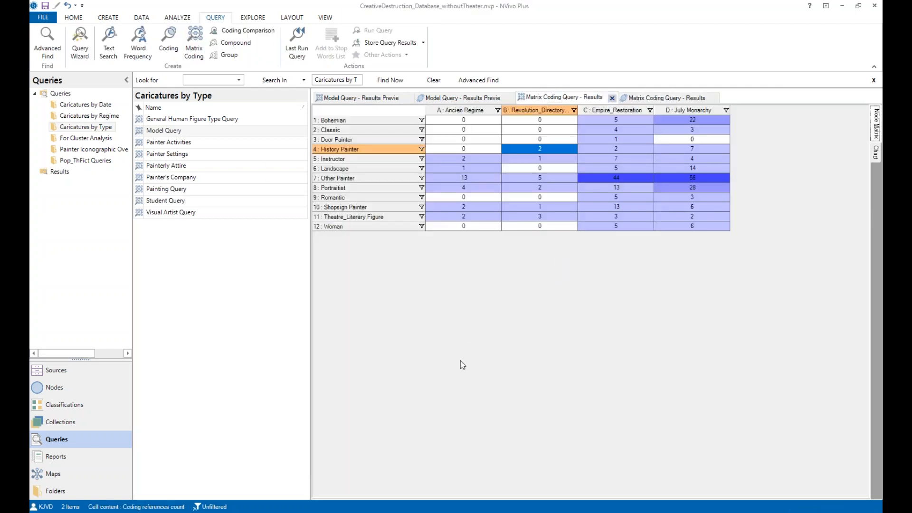